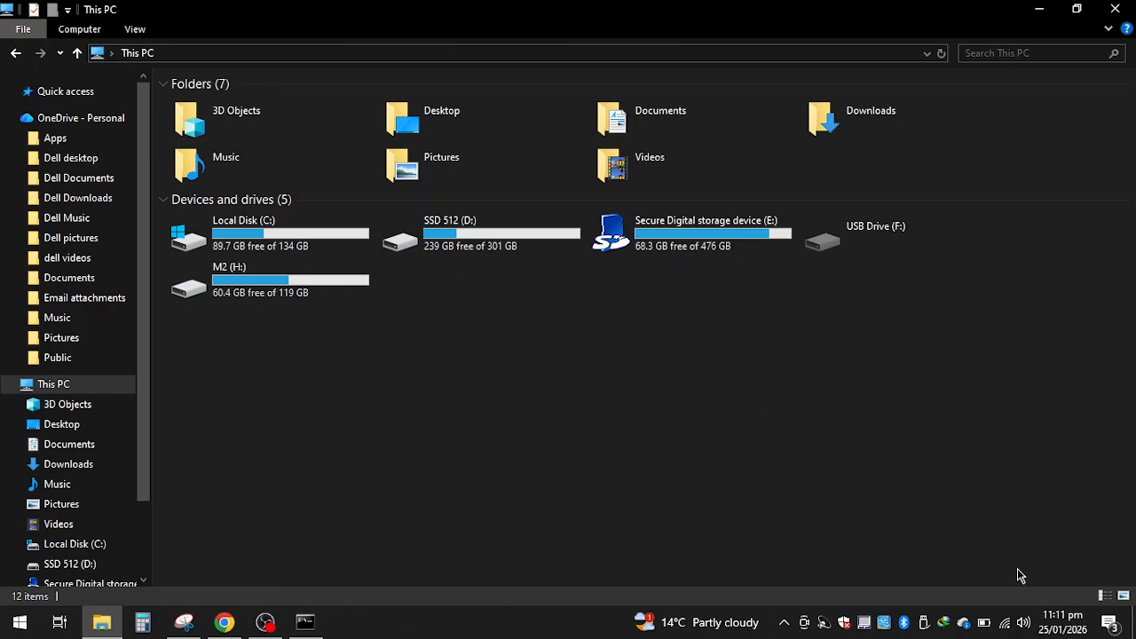
Review the available Wi-Fi networks, expanding the neighbouring 5G network, Wan 2 and After Load Balancing entries
left_click(1007, 627)
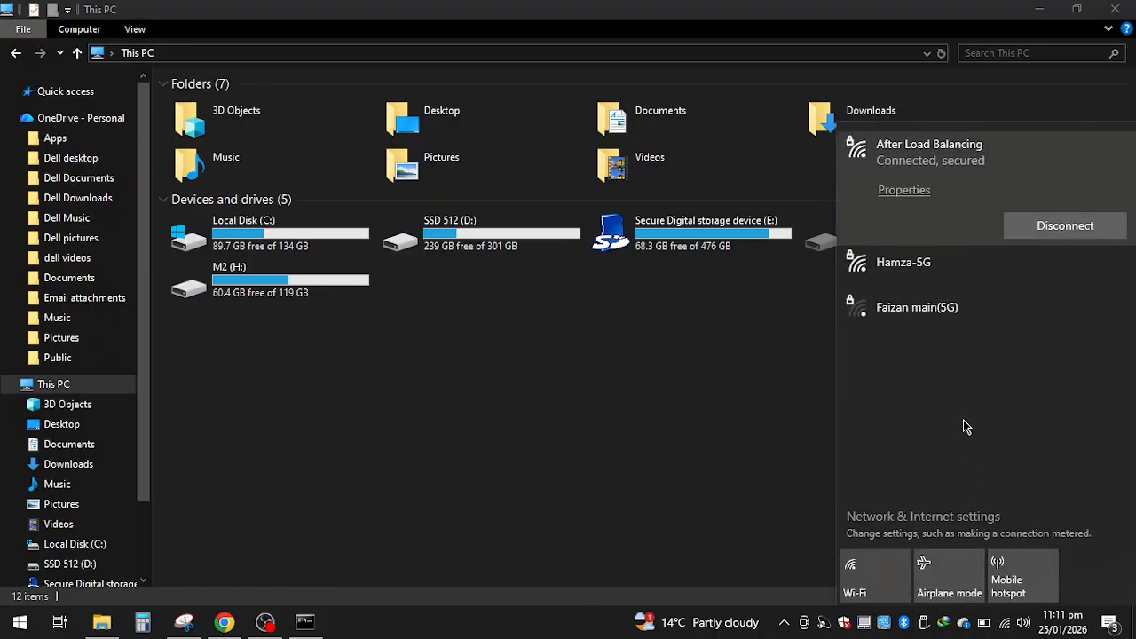
left_click(738, 413)
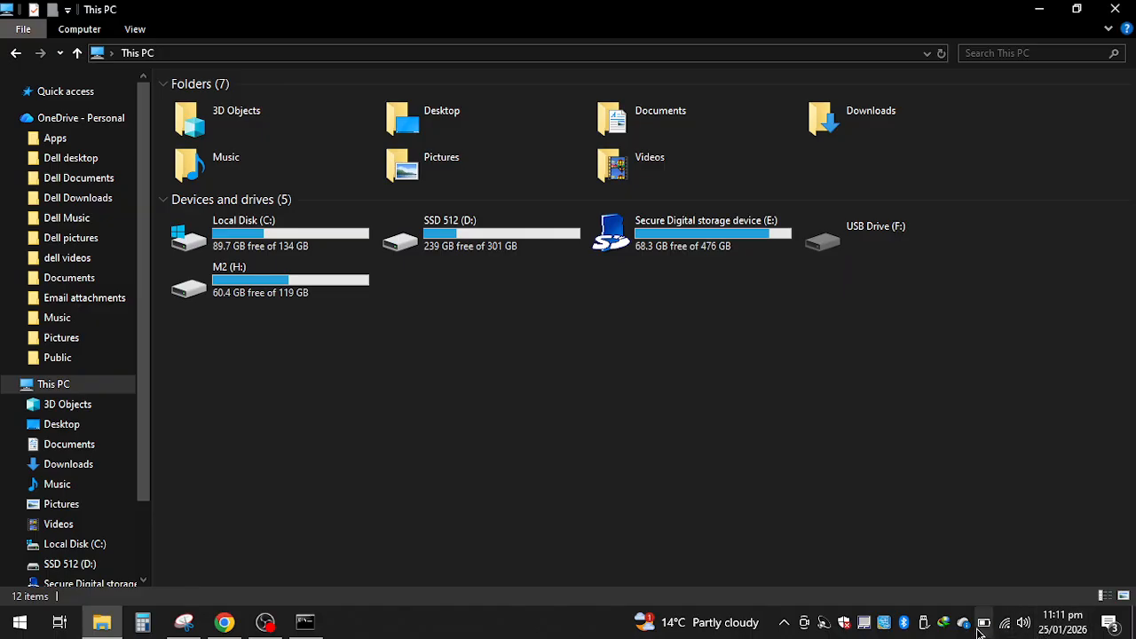
left_click(1008, 626)
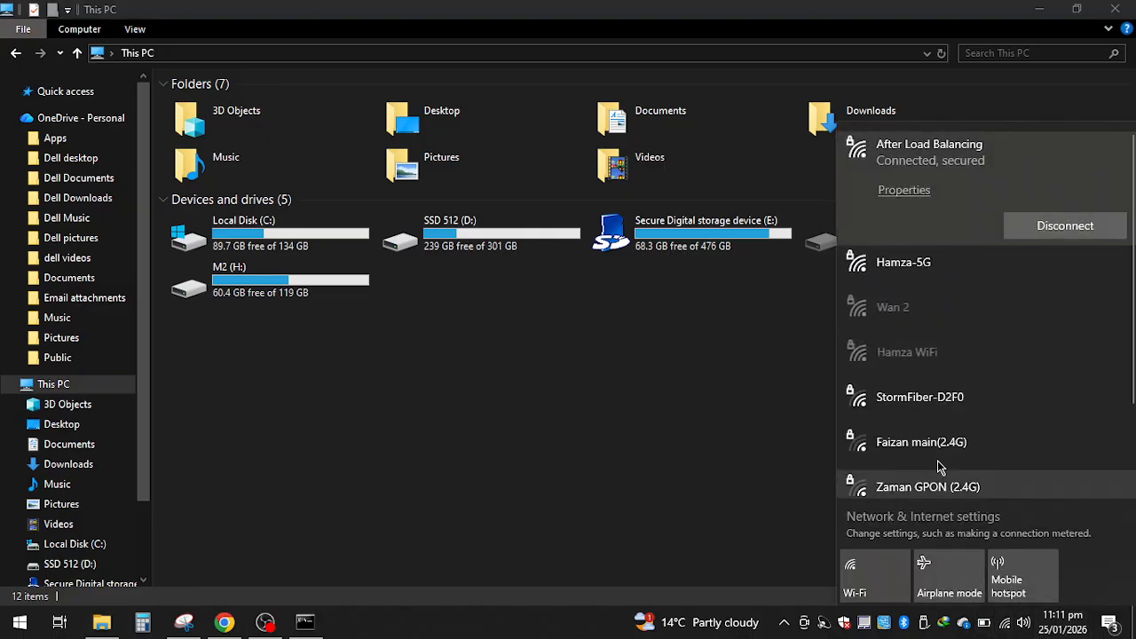
left_click(887, 266)
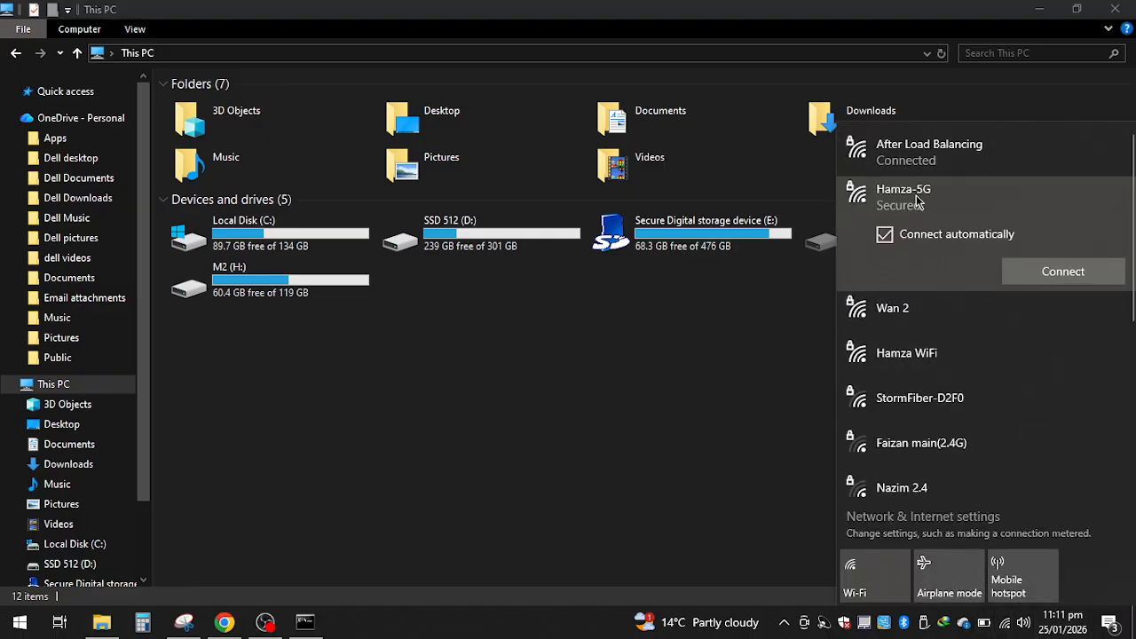
left_click(901, 315)
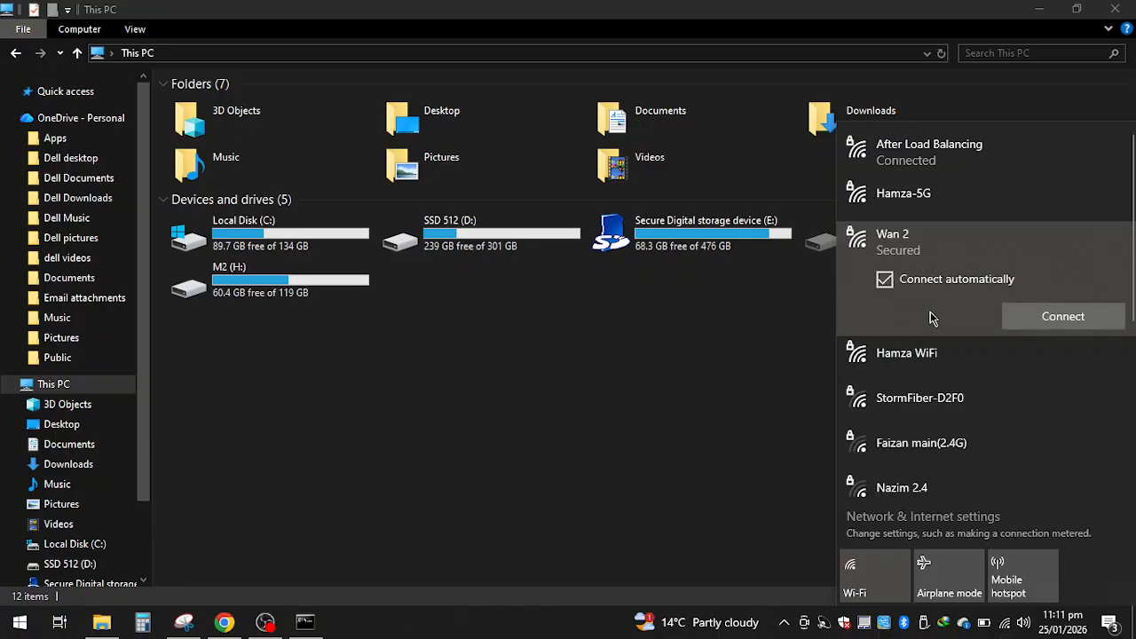
left_click(944, 174)
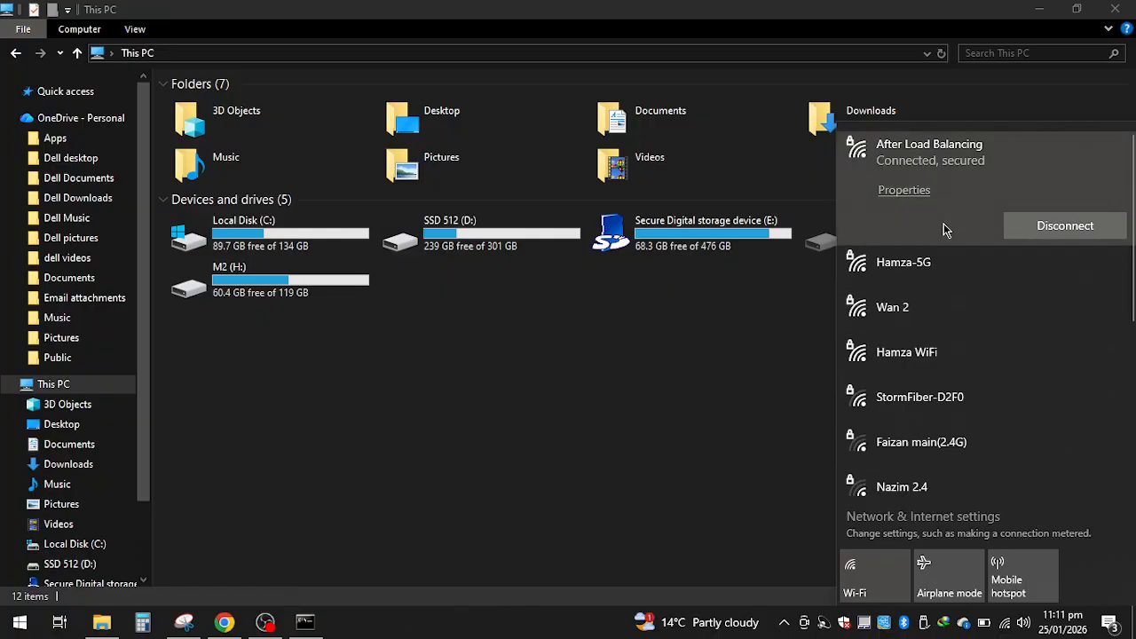
Connect the computer to the 5G Wi-Fi network listed directly below After Load Balancing
left_click(932, 281)
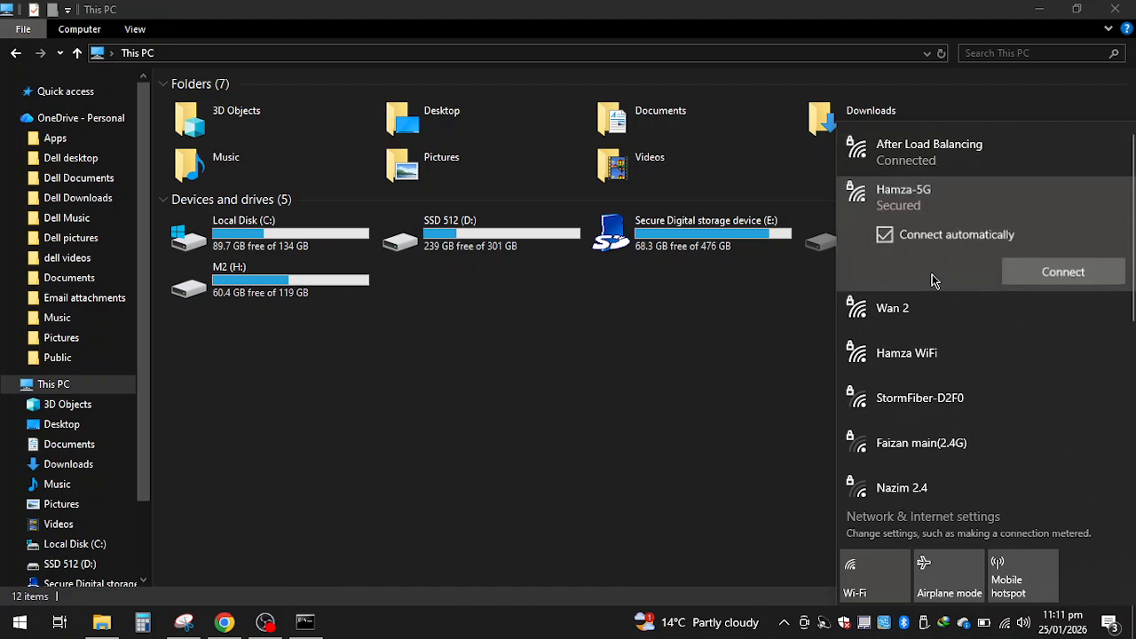
left_click(1044, 279)
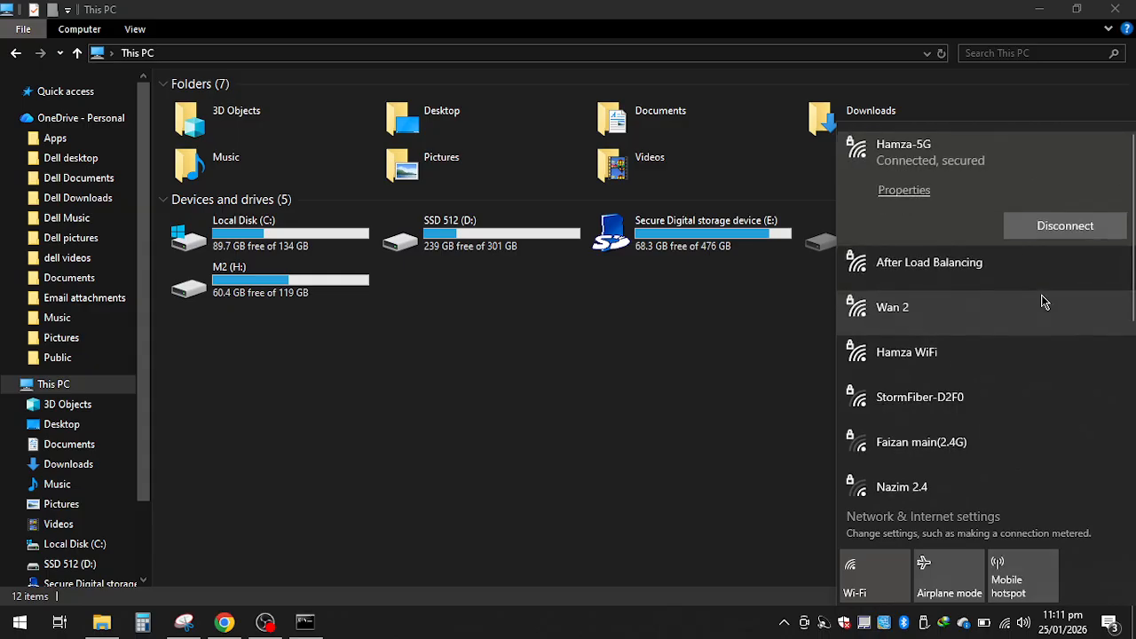
left_click(507, 391)
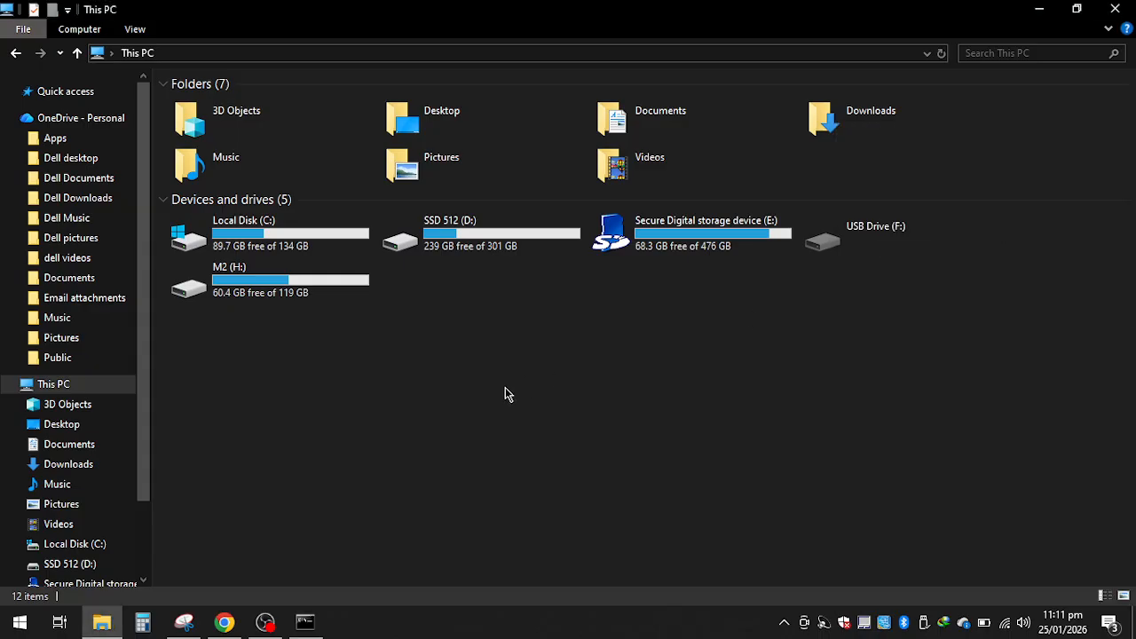
Switch to Chrome, open speedtest.net and run a speed test over the 5G network
left_click(223, 625)
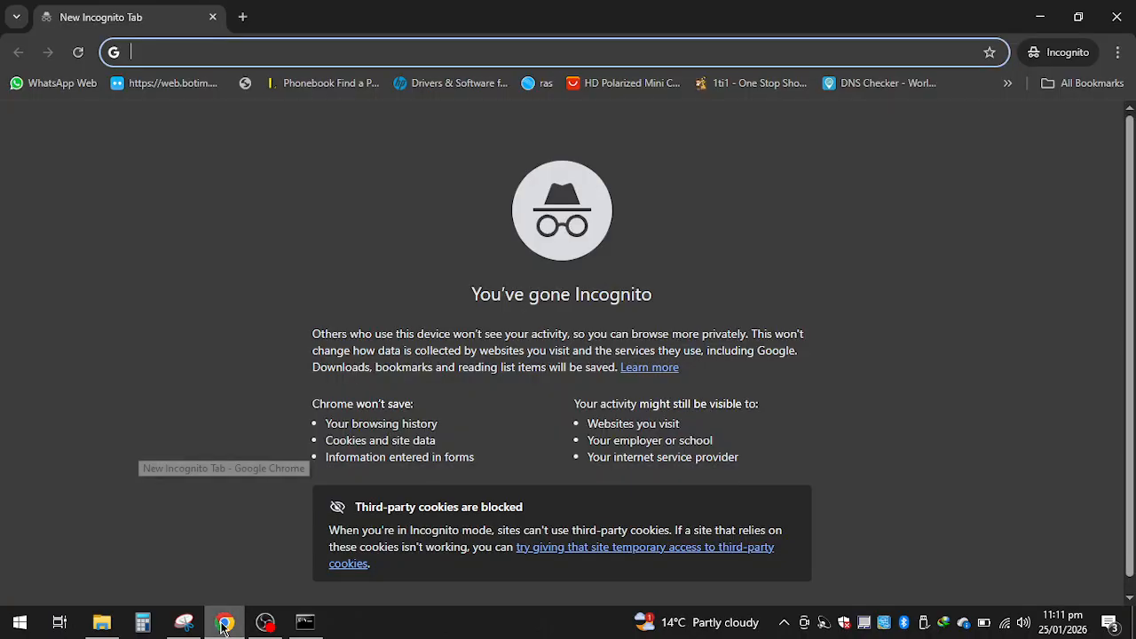
type("spe")
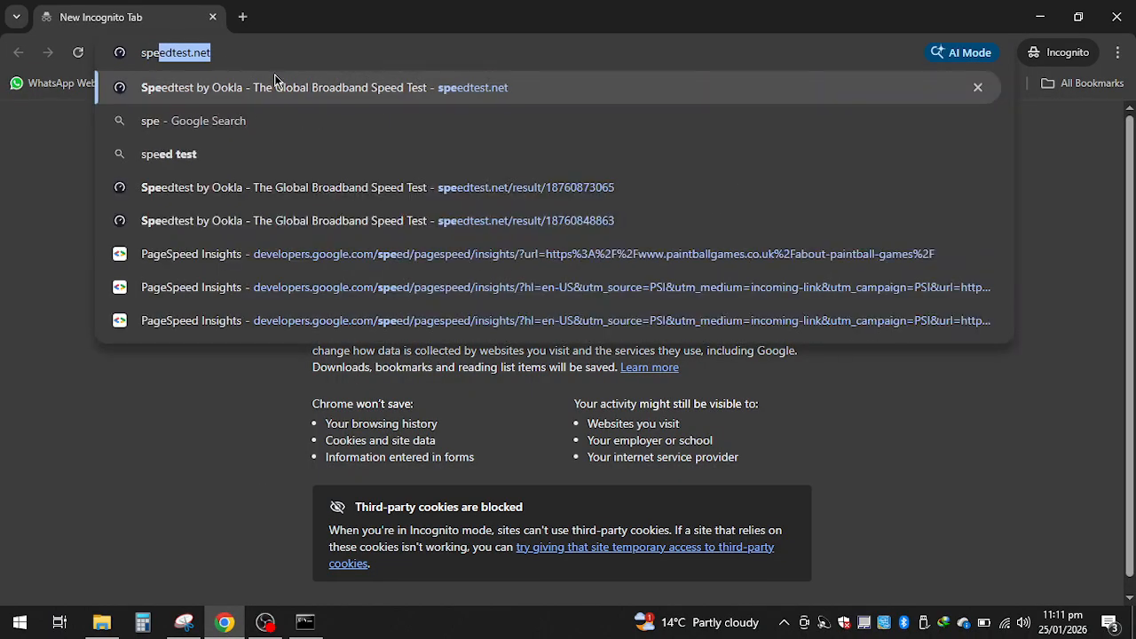
key("Return")
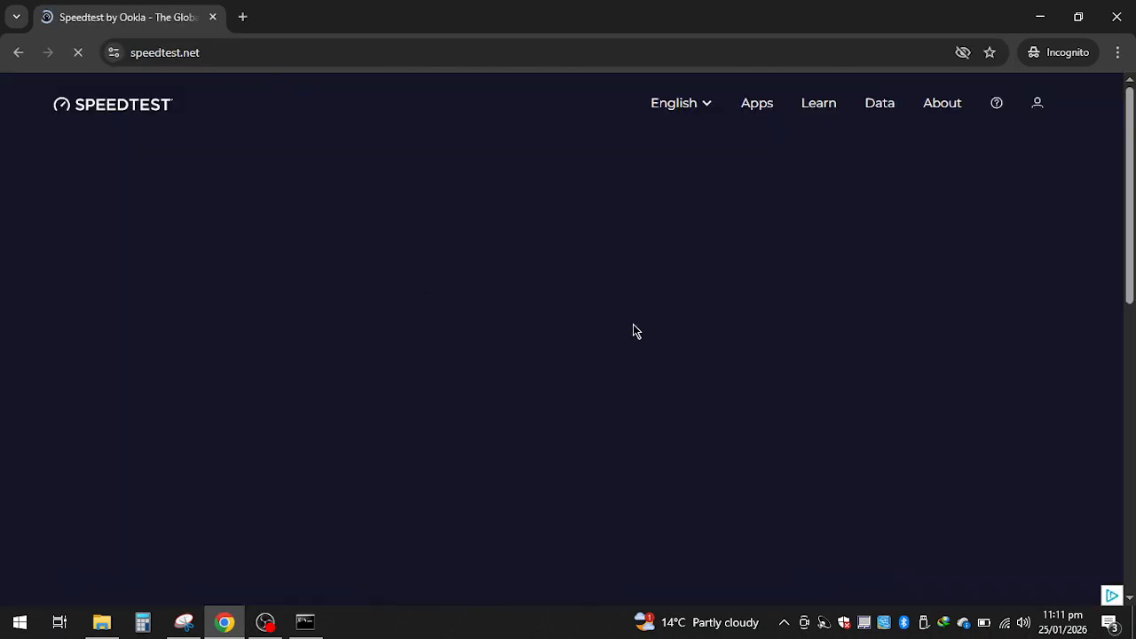
left_click(1005, 623)
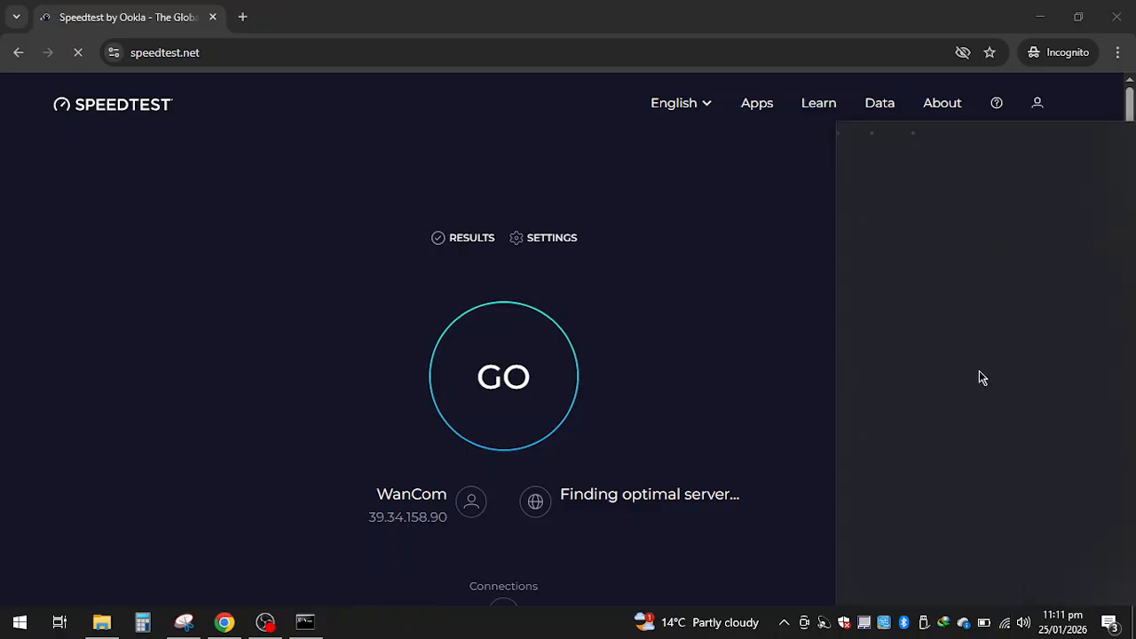
left_click(517, 375)
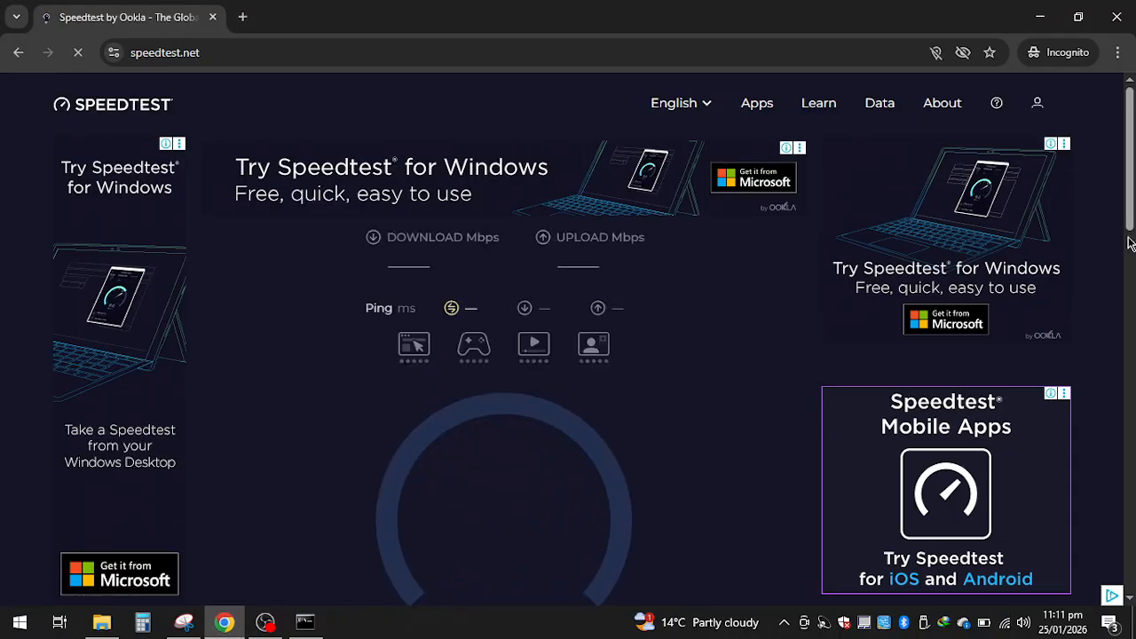
left_click_drag(1134, 170, 1133, 184)
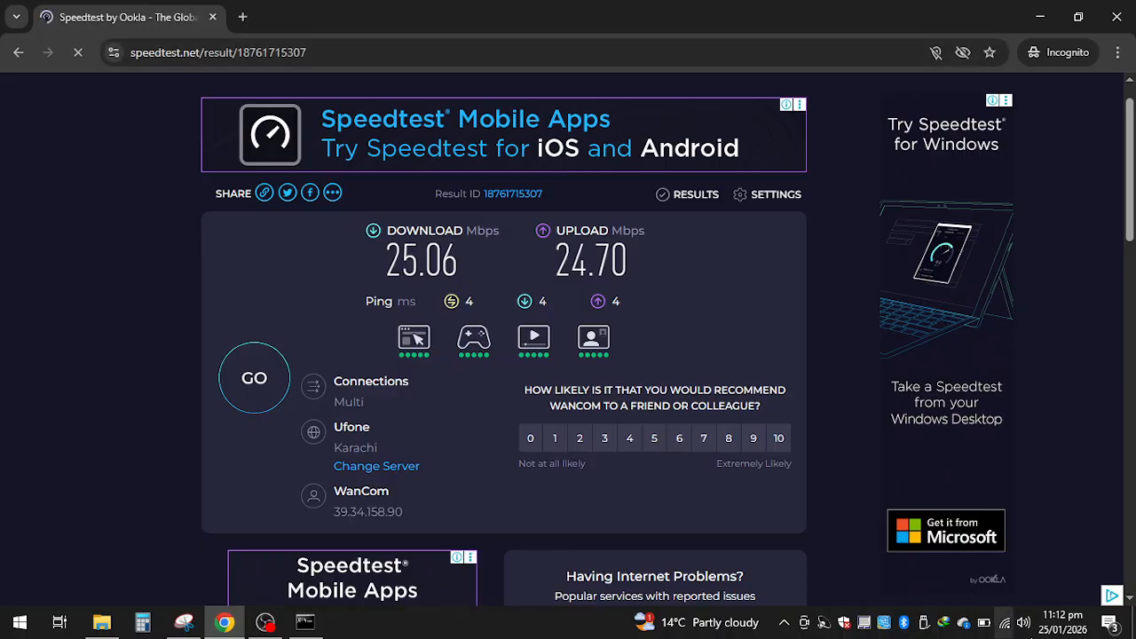
Switch the computer's Wi-Fi connection to the Wan 2 network
left_click(1011, 632)
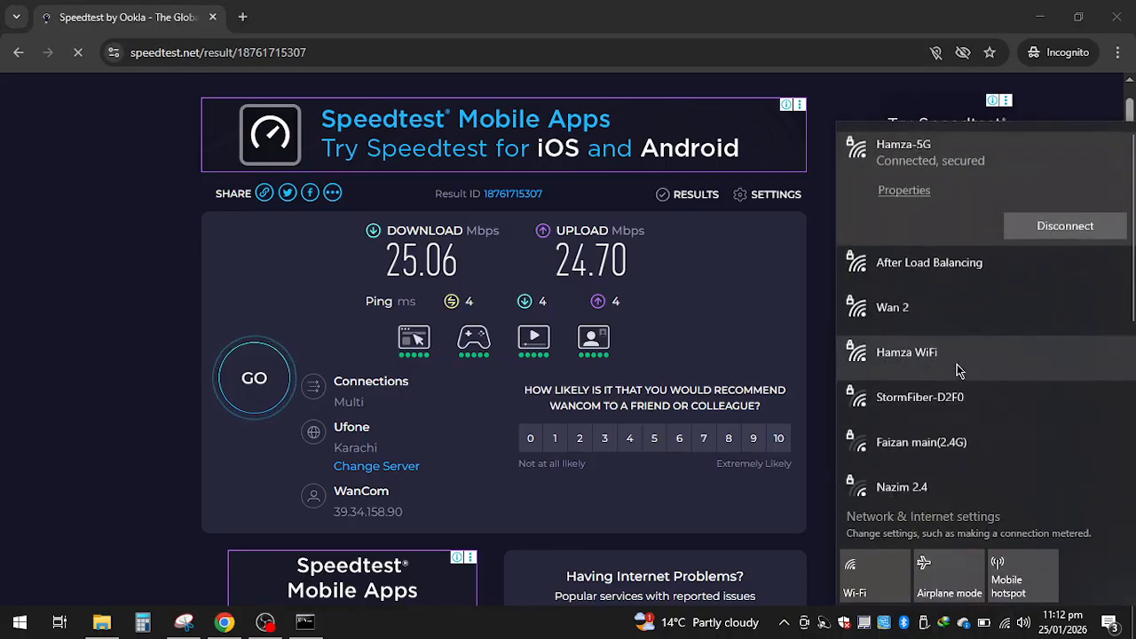
left_click(933, 319)
left_click(1070, 319)
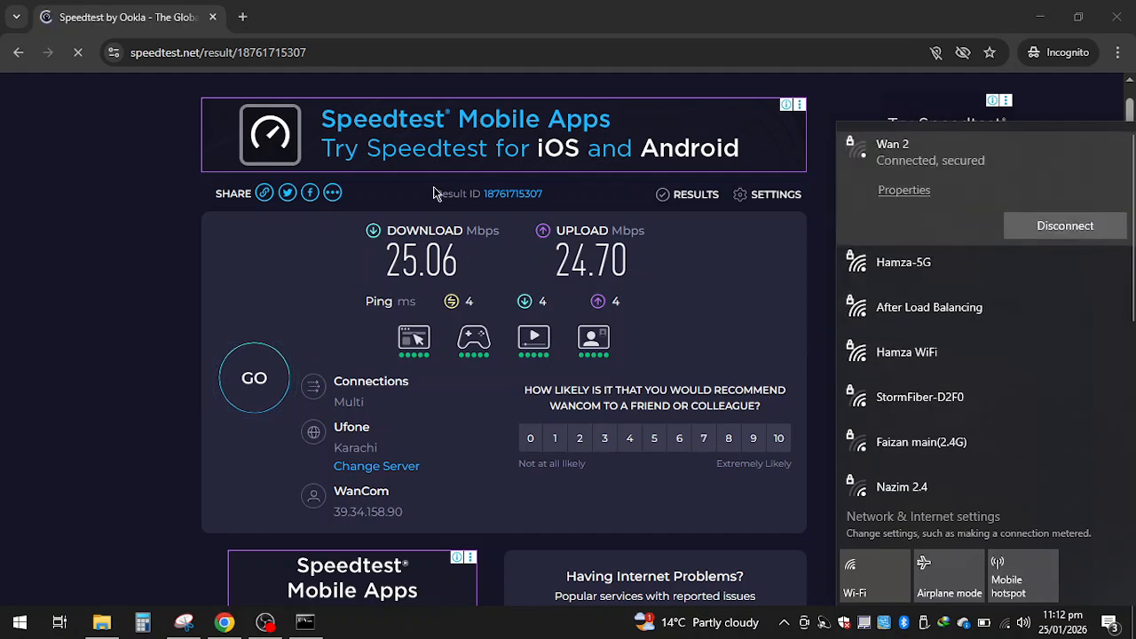
Return to the speedtest.net start page and run a speed test over the Wan 2 network
left_click(217, 59)
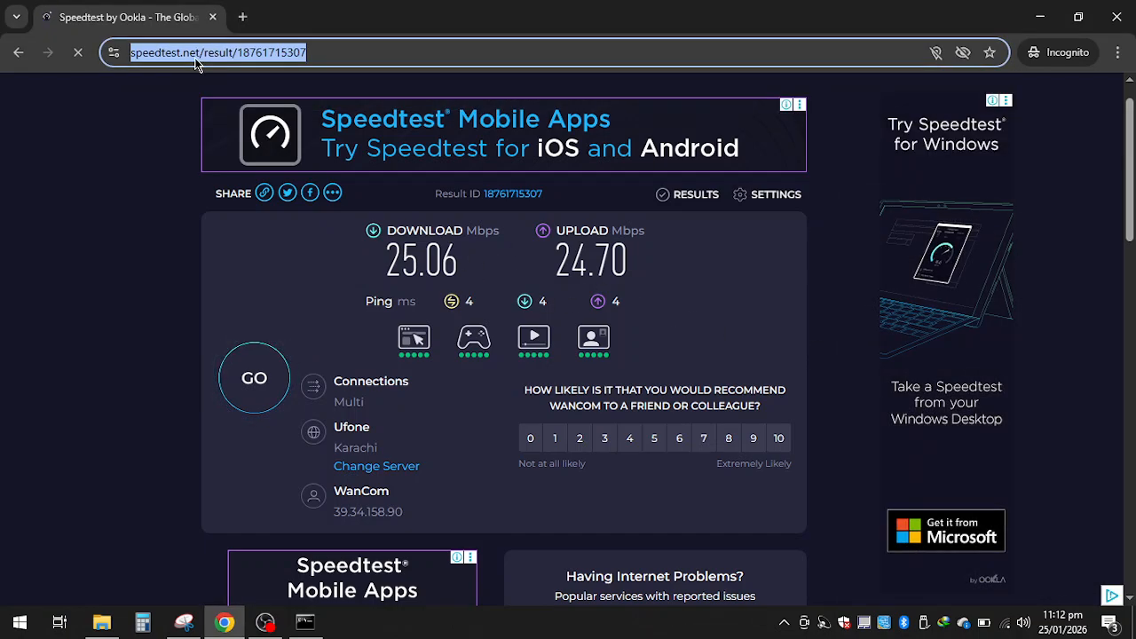
left_click(206, 52)
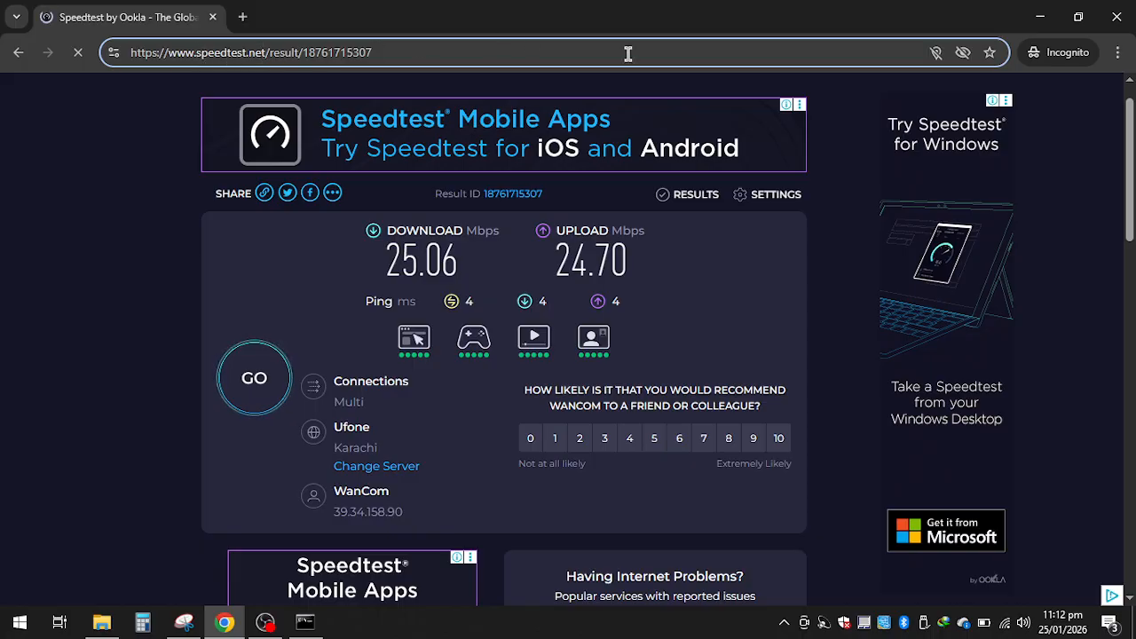
key("Delete")
key("Delete")
key("Delete")
key("Delete")
key("Delete")
key("Delete")
key("Delete")
key("Delete")
key("Delete")
key("Delete")
key("Delete")
key("Delete")
key("Delete")
key("Delete")
key("Delete")
key("Delete")
key("Delete")
key("Delete")
key("Delete")
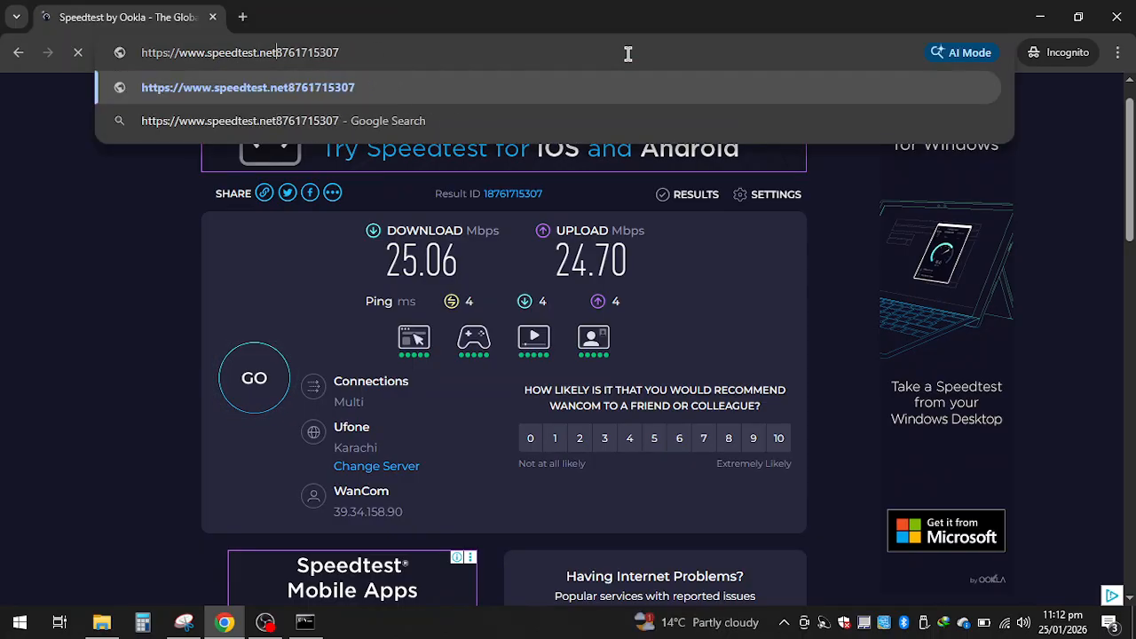
key("Return")
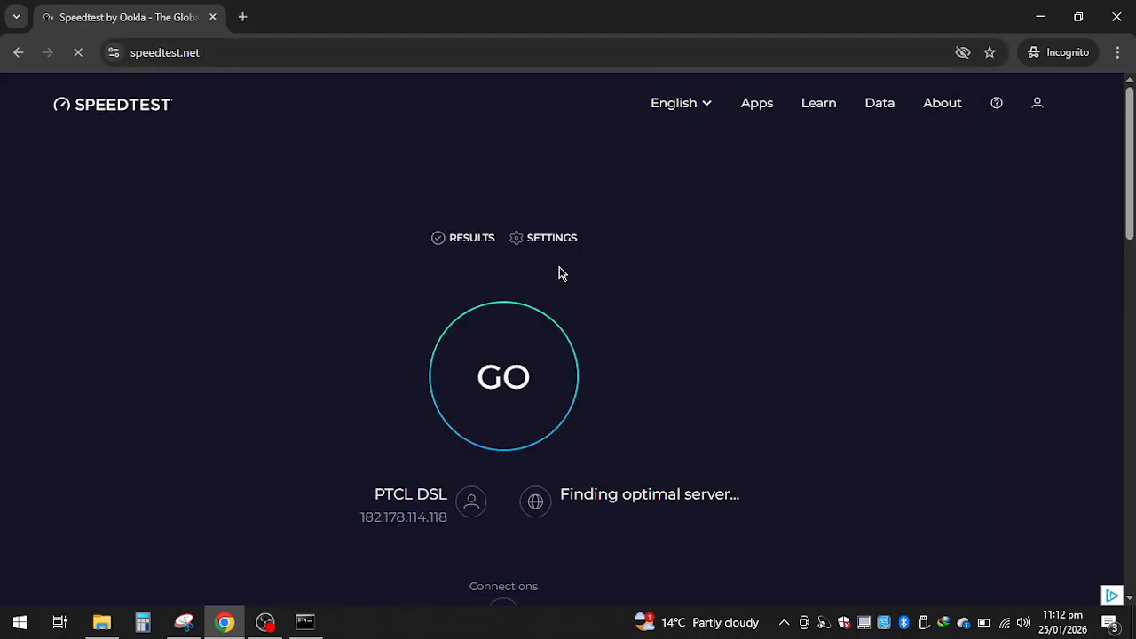
left_click(508, 380)
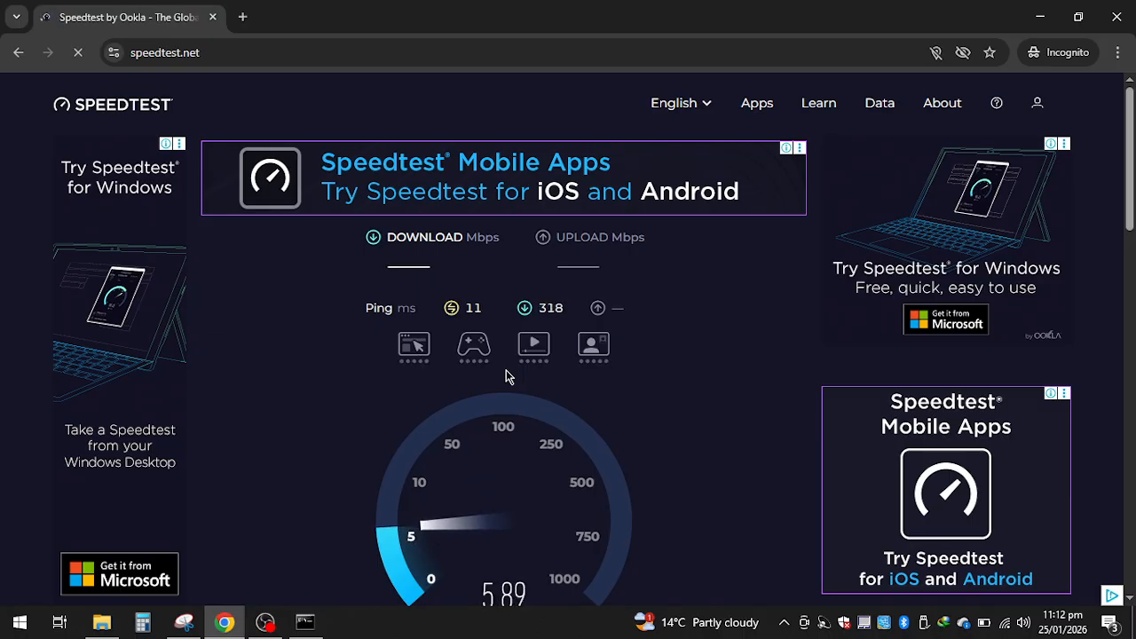
scroll(1133, 114, "down", 1)
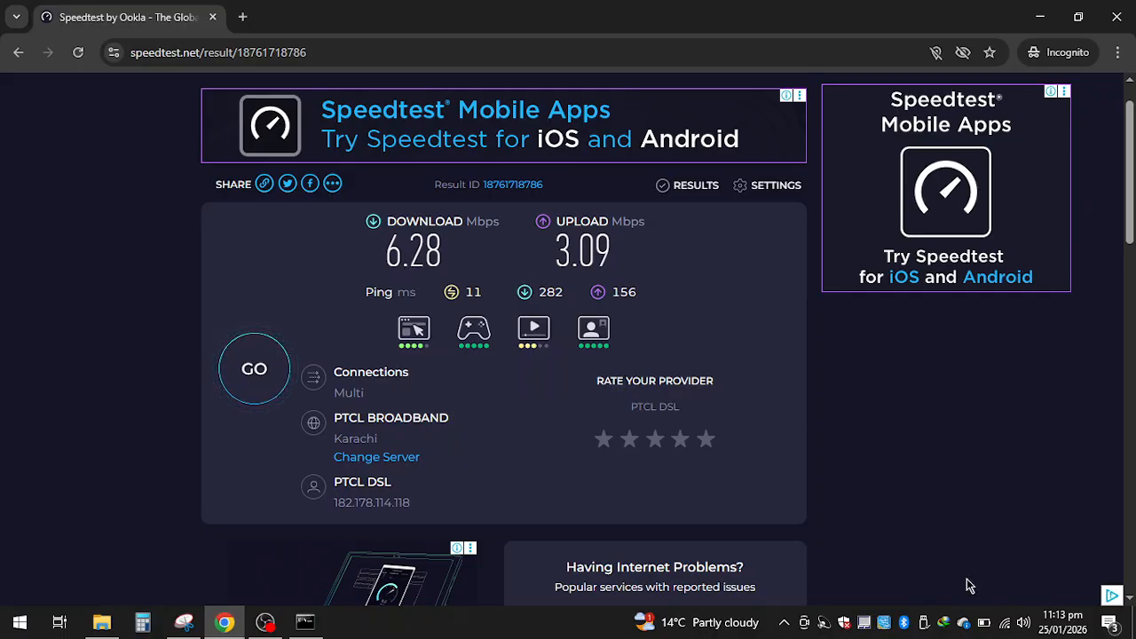
Switch the computer's Wi-Fi connection to the After Load Balancing network
left_click(1002, 627)
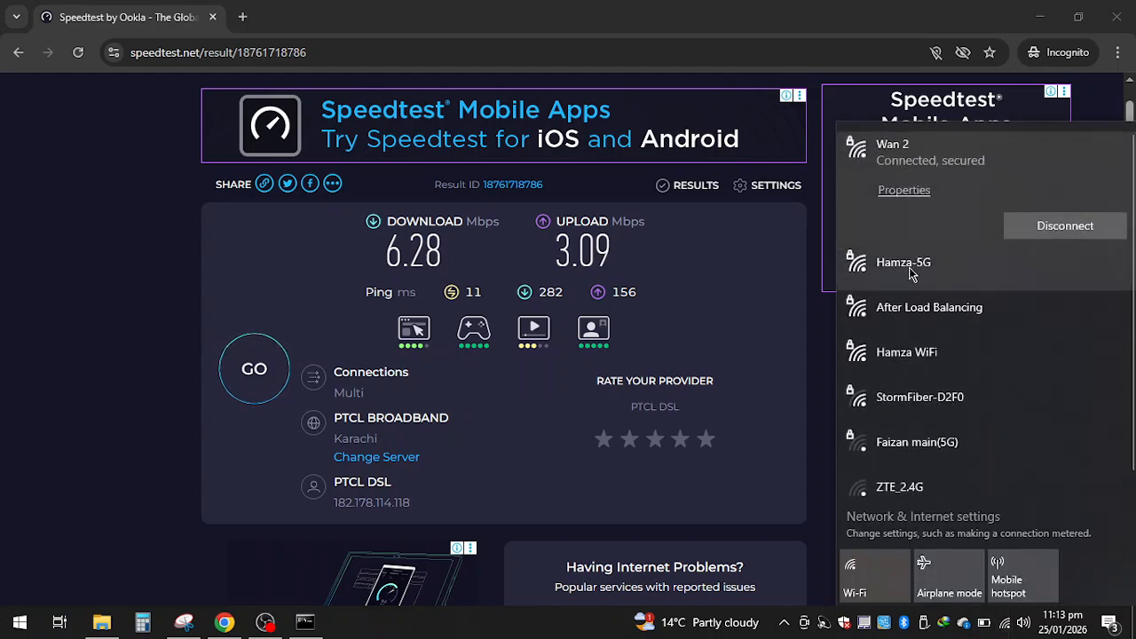
left_click(936, 319)
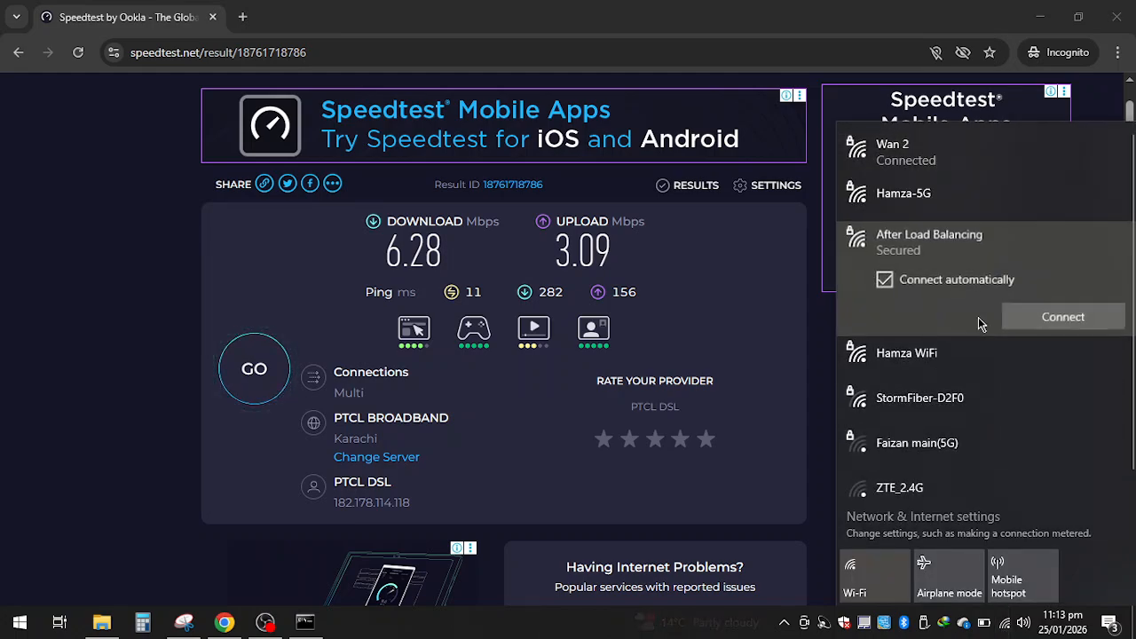
left_click(1048, 317)
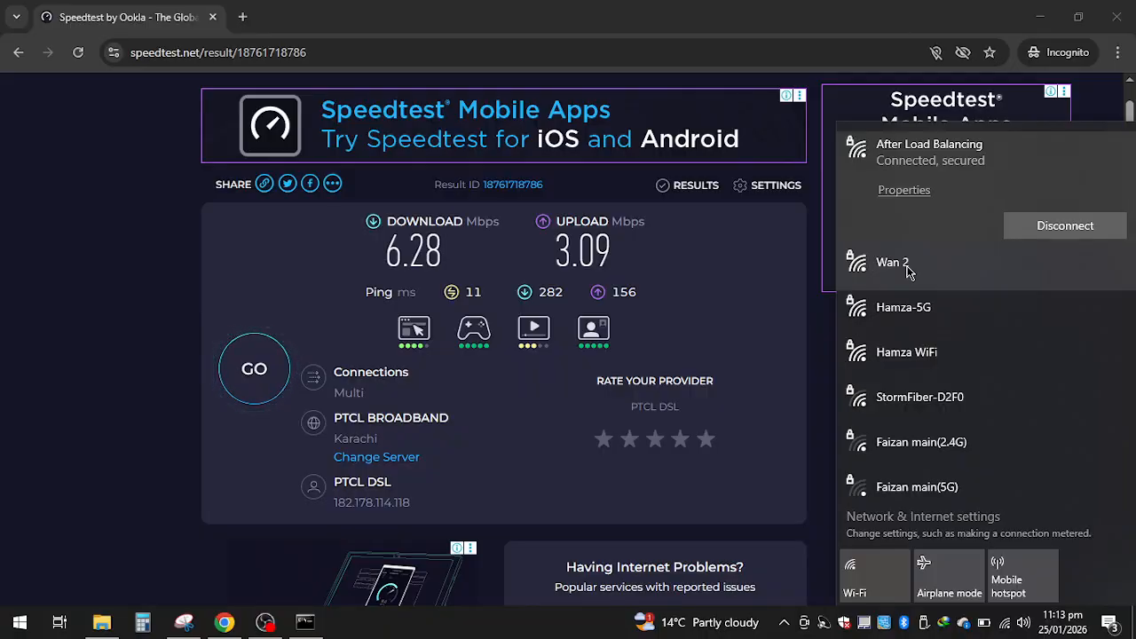
left_click(148, 286)
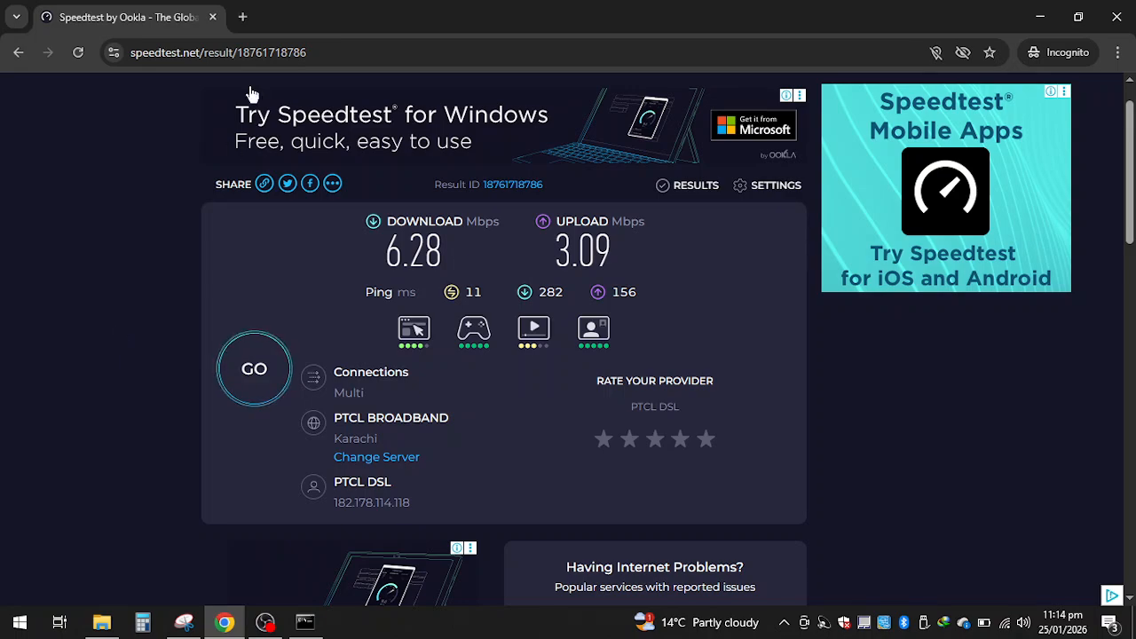
Open the router's web interface at 192.168.0.1 and log in with the first saved username and password
left_click(243, 52)
type("192.168.")
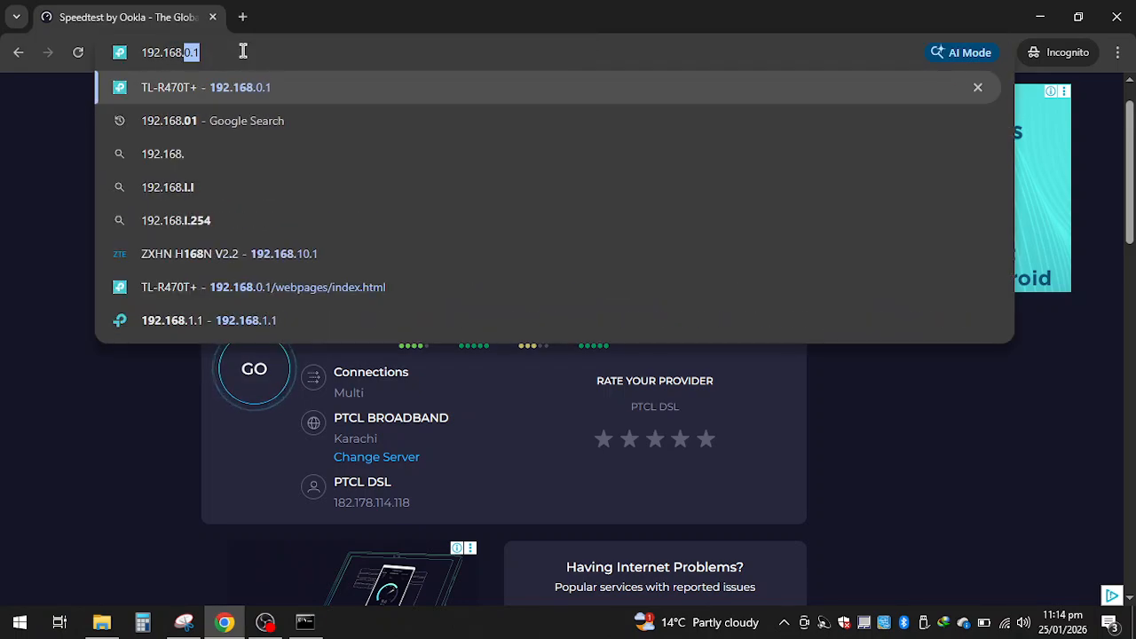
key("Return")
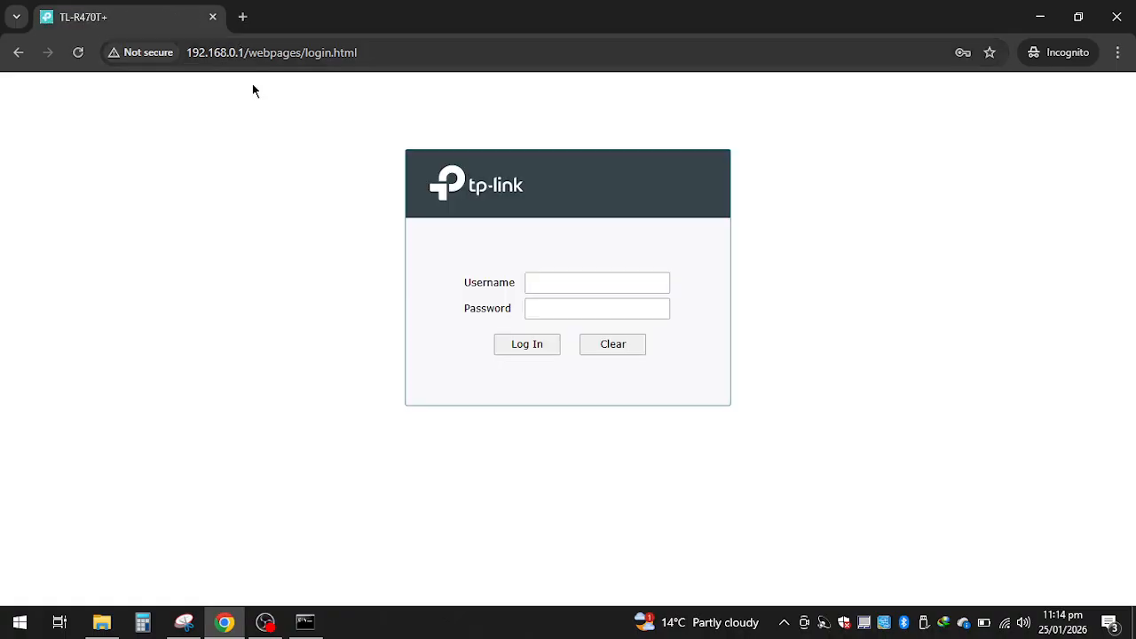
left_click(551, 283)
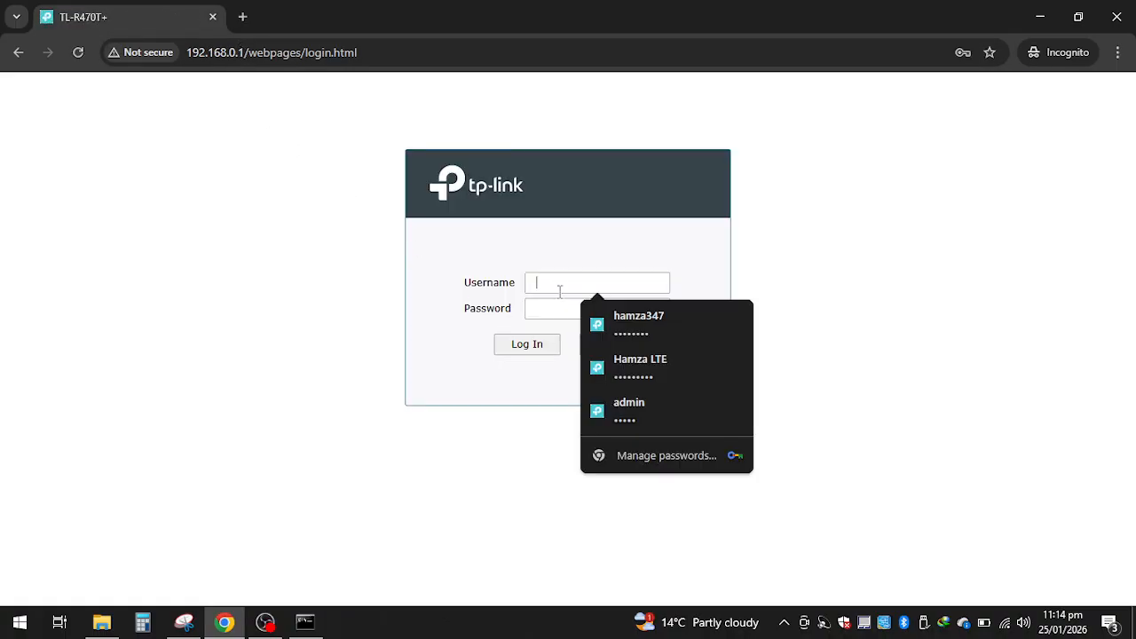
left_click(657, 322)
left_click(524, 353)
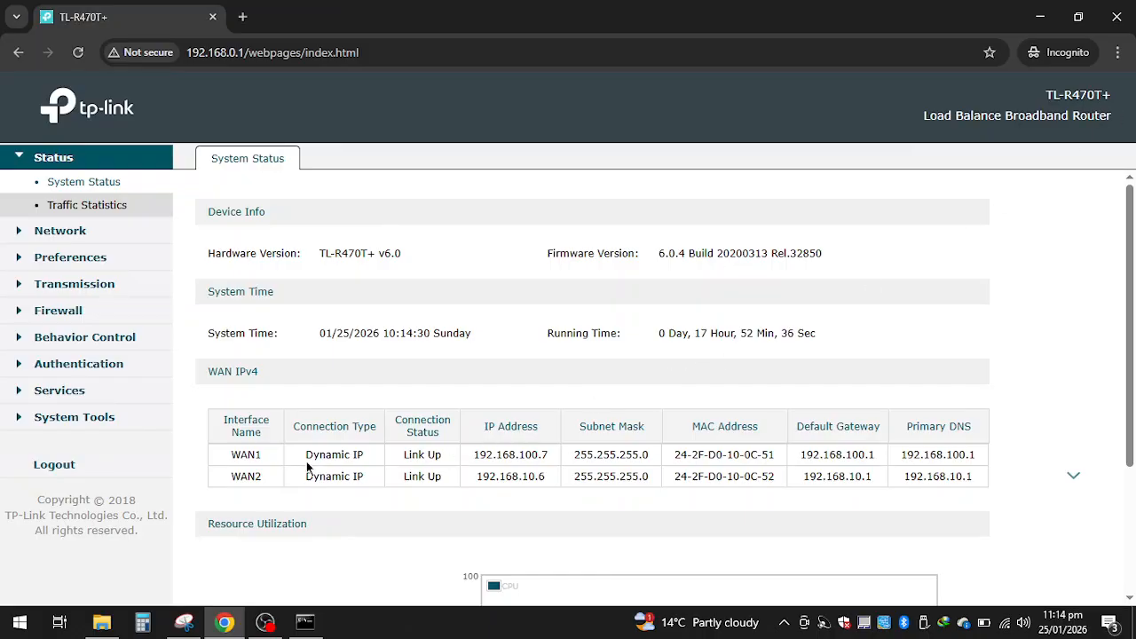
Examine the connection status and DNS entries of WAN1 and WAN2 in the WAN IPv4 table
left_click_drag(238, 456, 265, 479)
left_click(424, 451)
left_click_drag(419, 478, 442, 479)
left_click_drag(971, 456, 929, 457)
left_click(710, 387)
Review the router's WAN mode and the connection configurations of WAN1 and WAN2
left_click(114, 232)
left_click(76, 207)
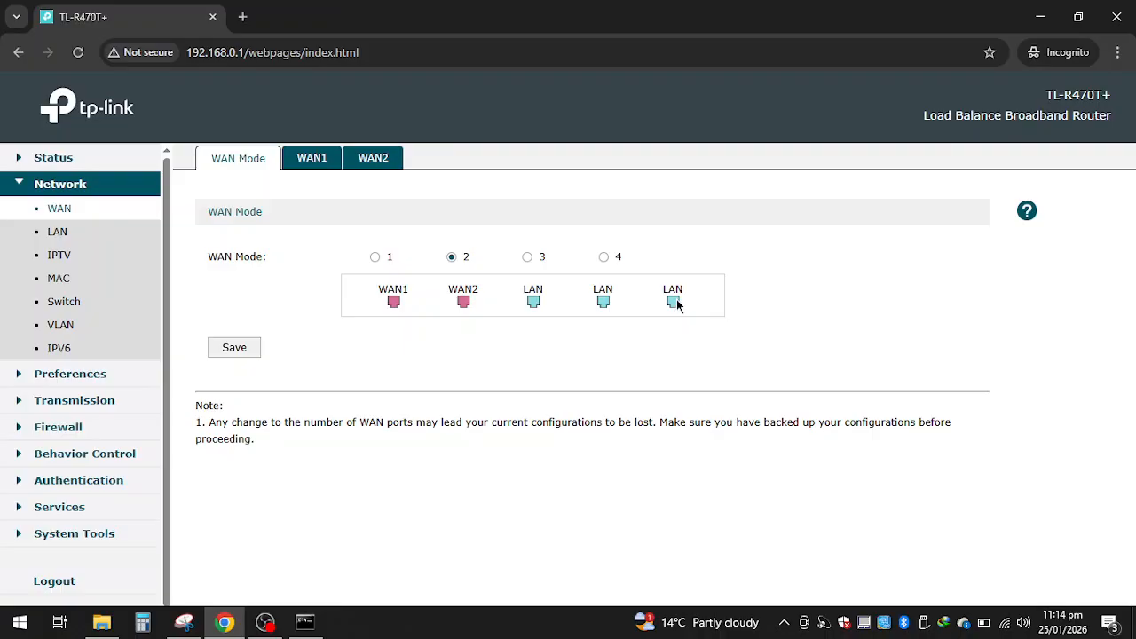
left_click(318, 164)
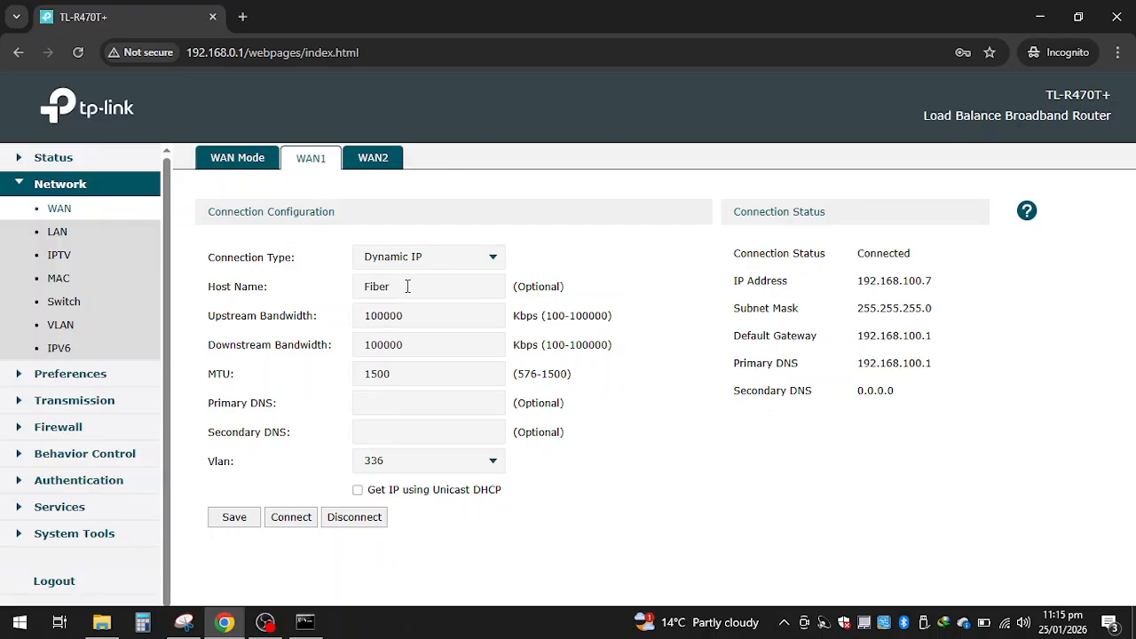
left_click(383, 167)
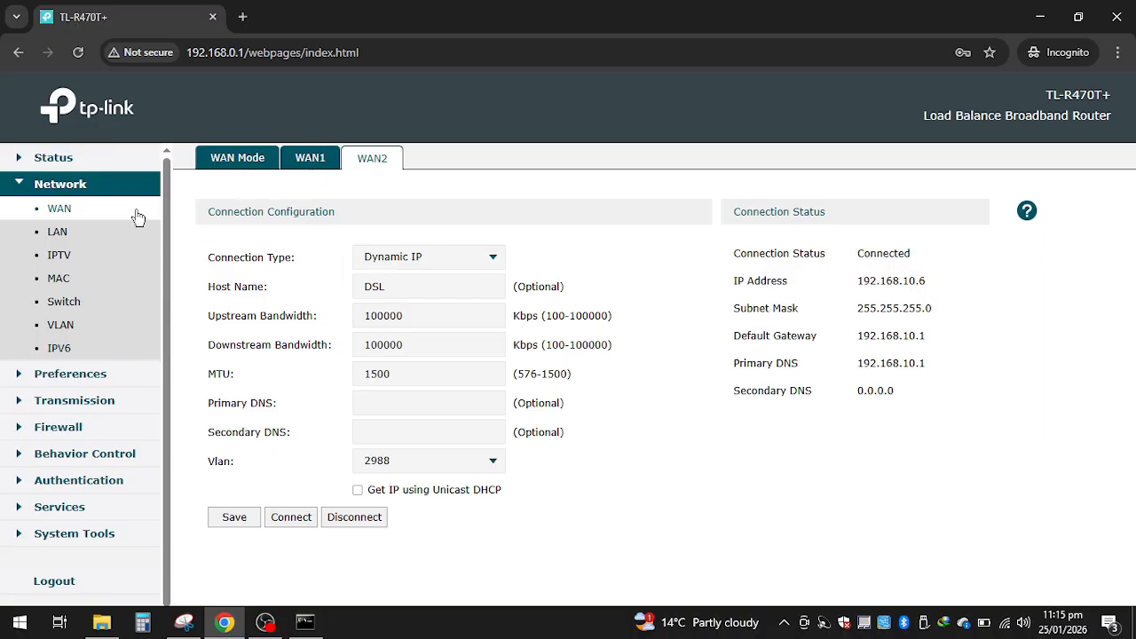
Open the router's load balancing settings and review the general options and the Link Backup rule list
left_click(110, 405)
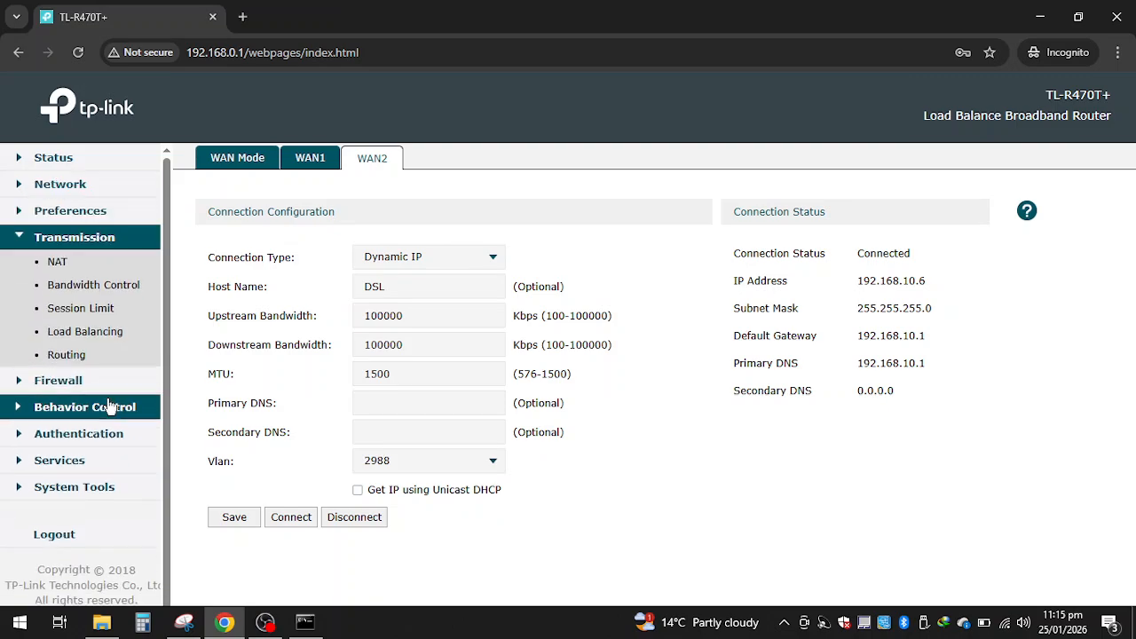
left_click(118, 337)
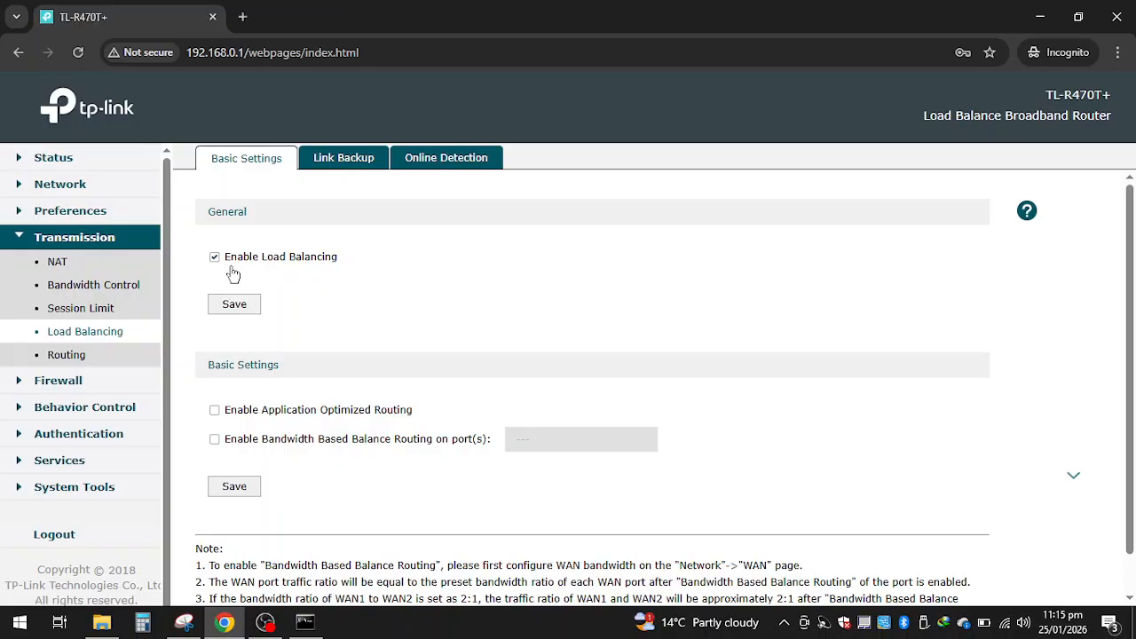
left_click(337, 159)
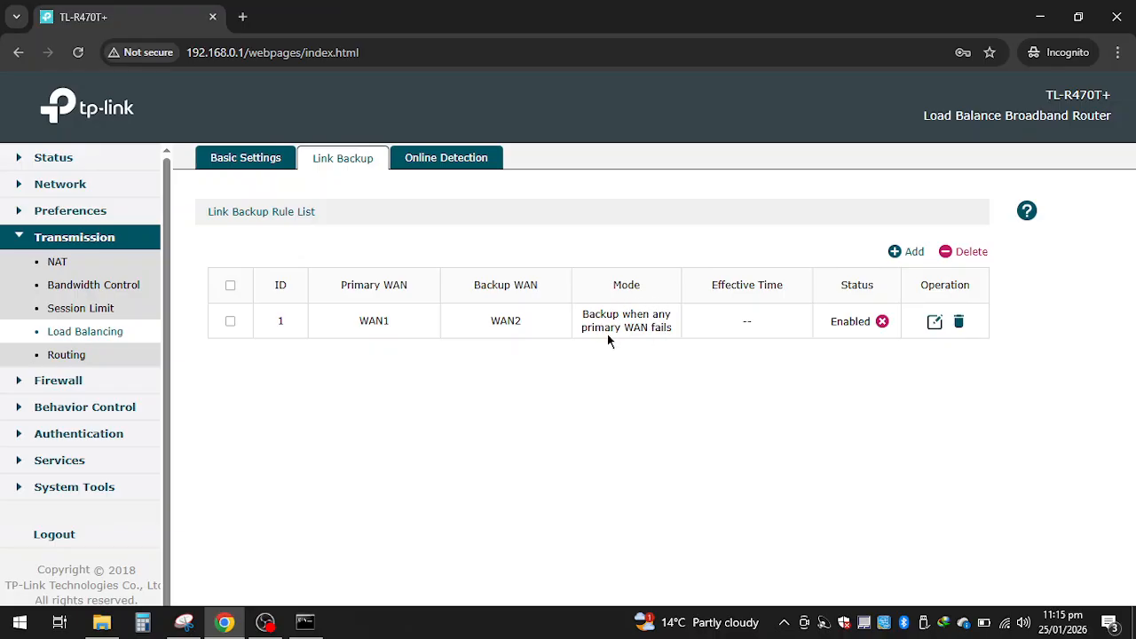
Open the link backup rule for WAN1 and WAN2 for editing and review its primary WAN choices, failover mode and status
left_click(932, 323)
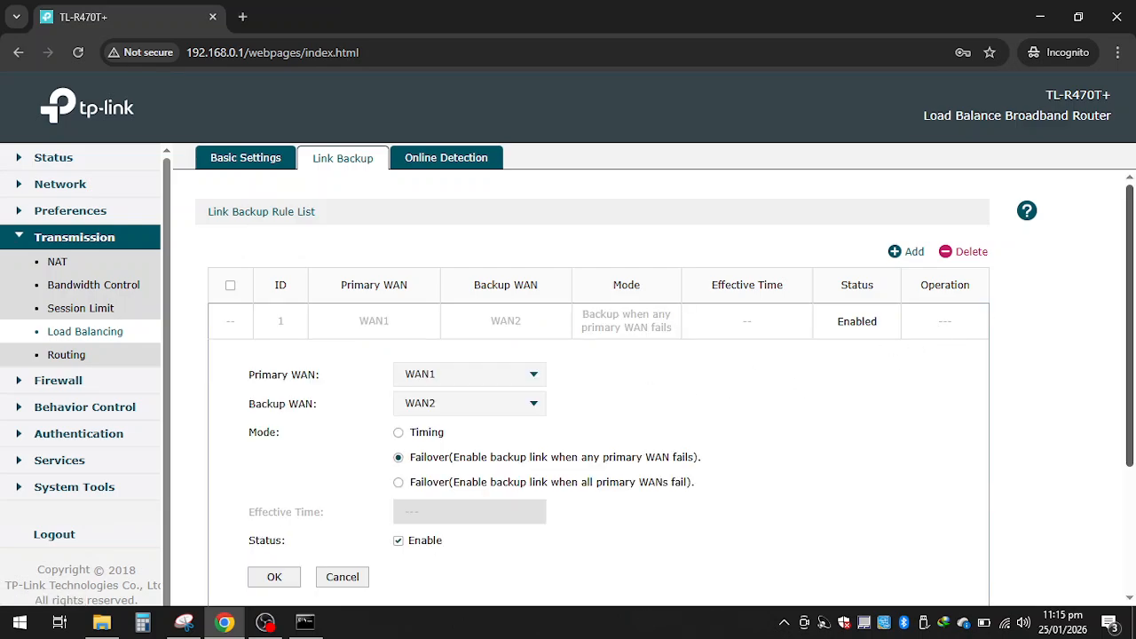
scroll(1030, 327, "down", 1)
left_click(446, 278)
left_click(446, 278)
left_click(446, 278)
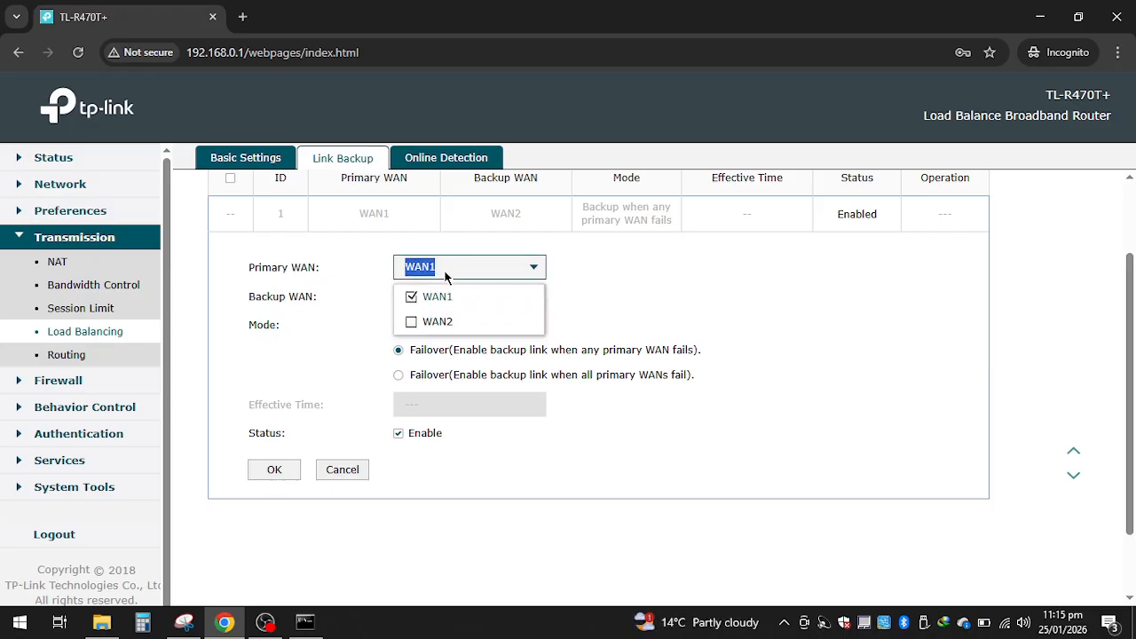
left_click(446, 278)
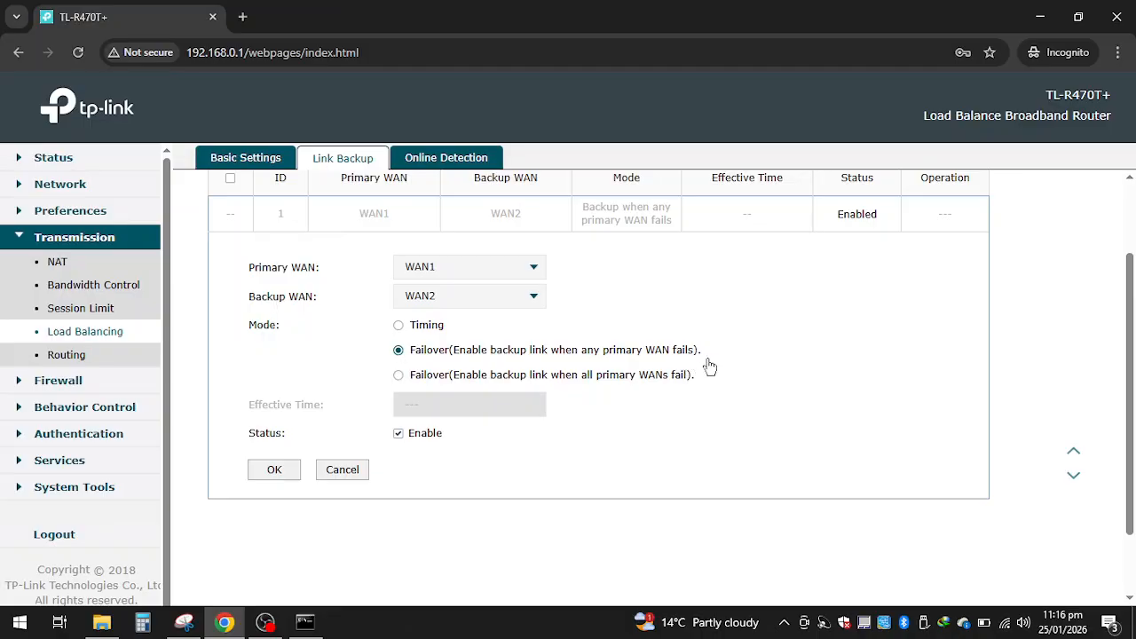
left_click(277, 472)
left_click_drag(1131, 426, 1130, 354)
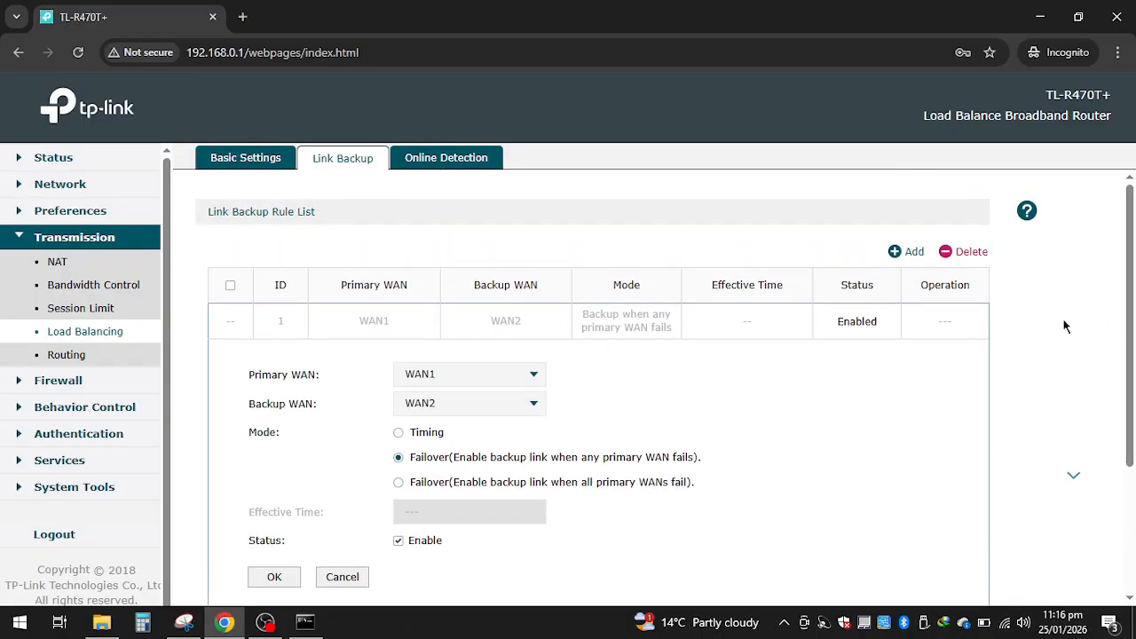
Check the online detection status of both WAN ports and read the notes under the basic load balancing settings
left_click(448, 159)
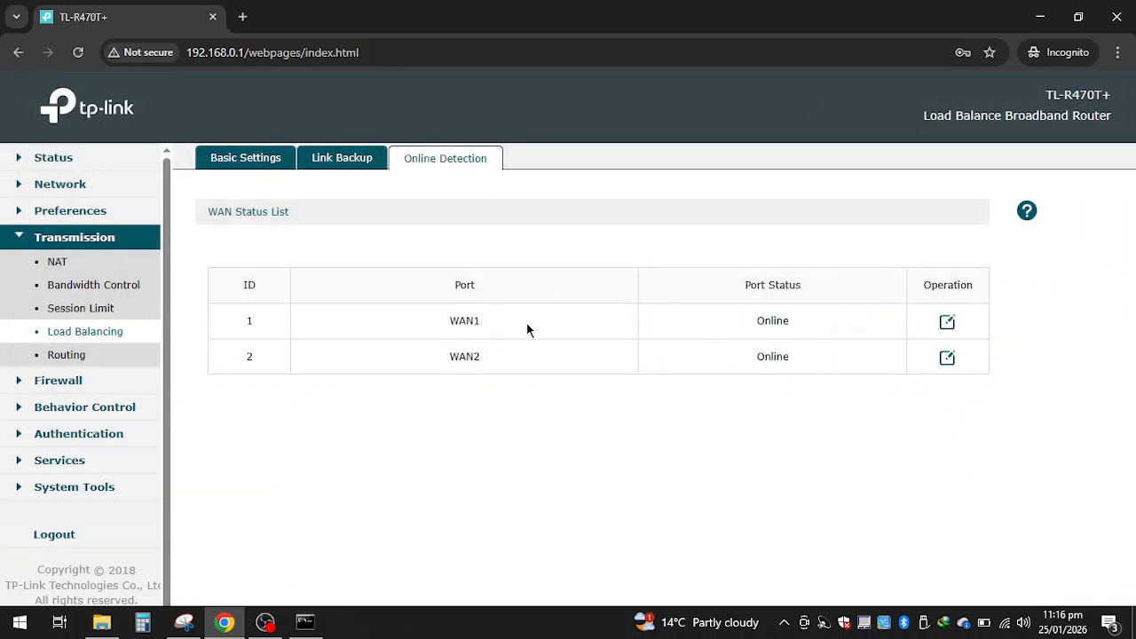
left_click(275, 169)
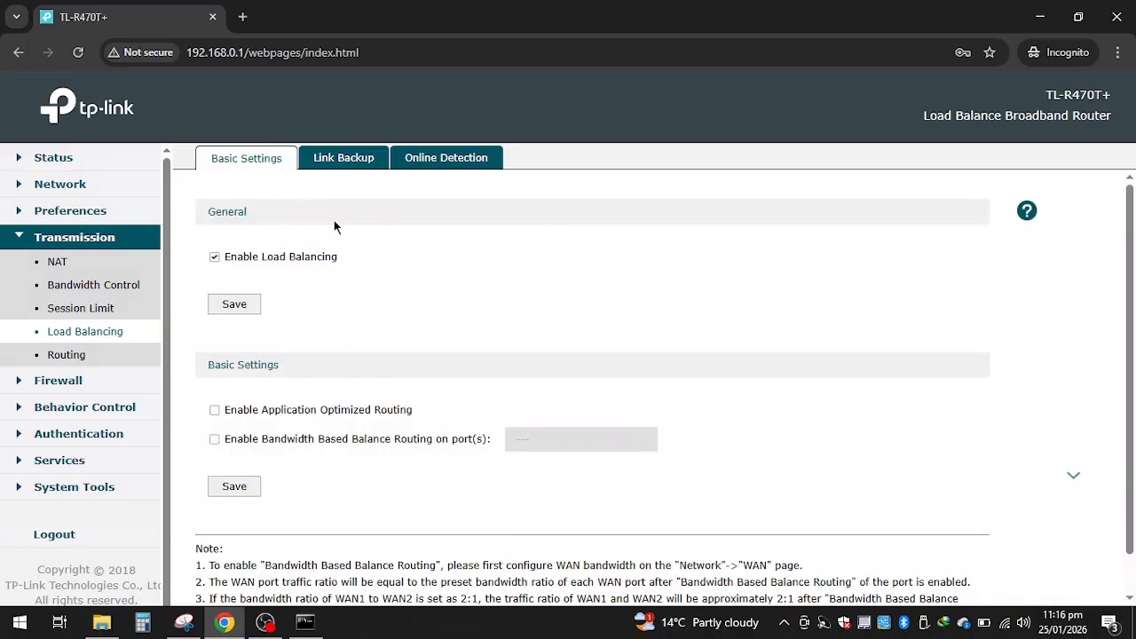
scroll(371, 230, "down", 1)
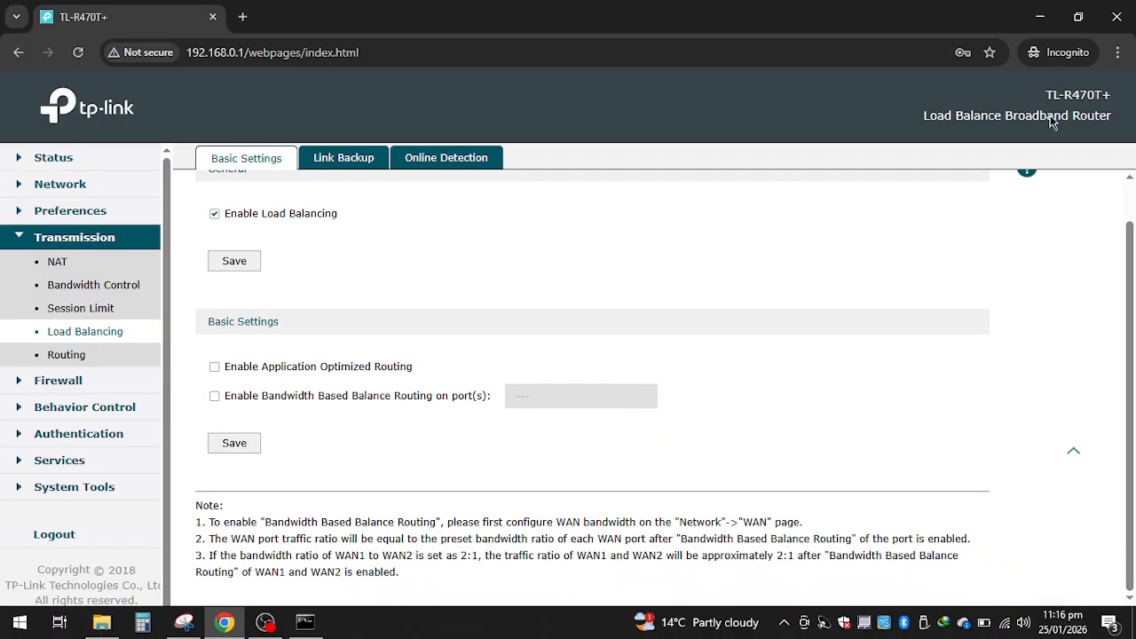
Open speedtest.net in a new browser tab and run a speed test on the load-balanced connection
left_click(244, 23)
type("sp")
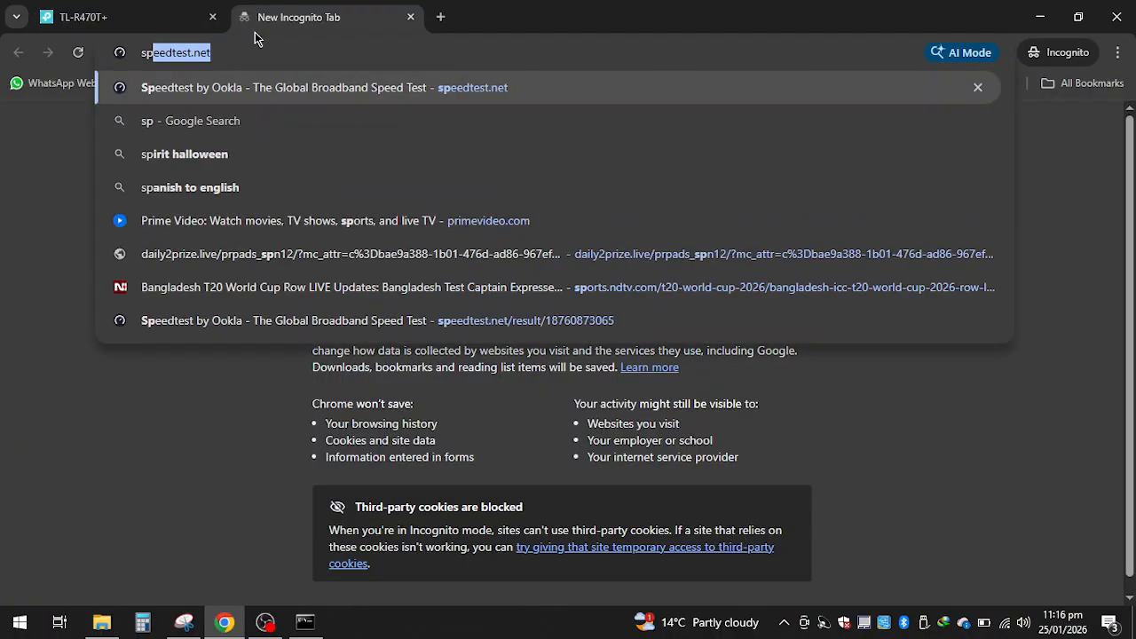
key("Return")
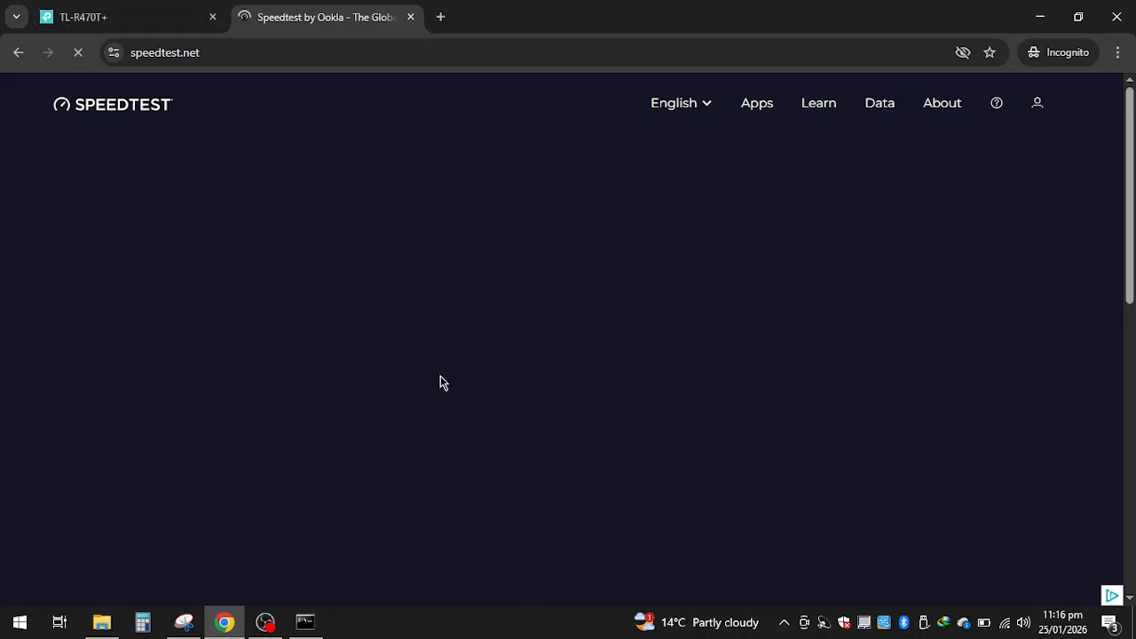
left_click(475, 387)
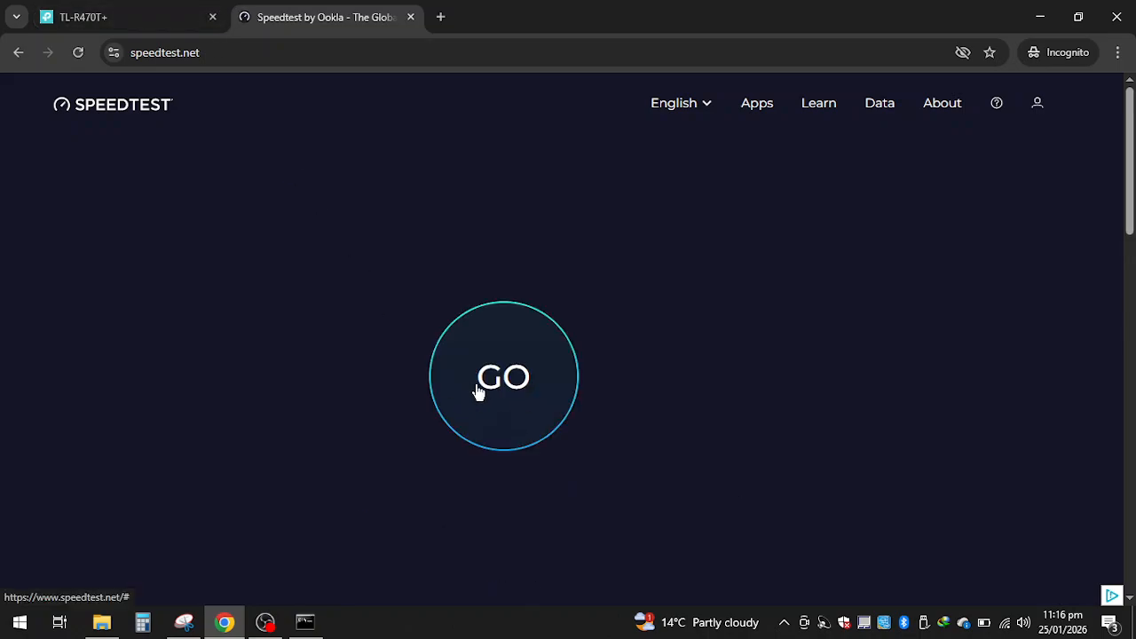
left_click(122, 7)
left_click(320, 17)
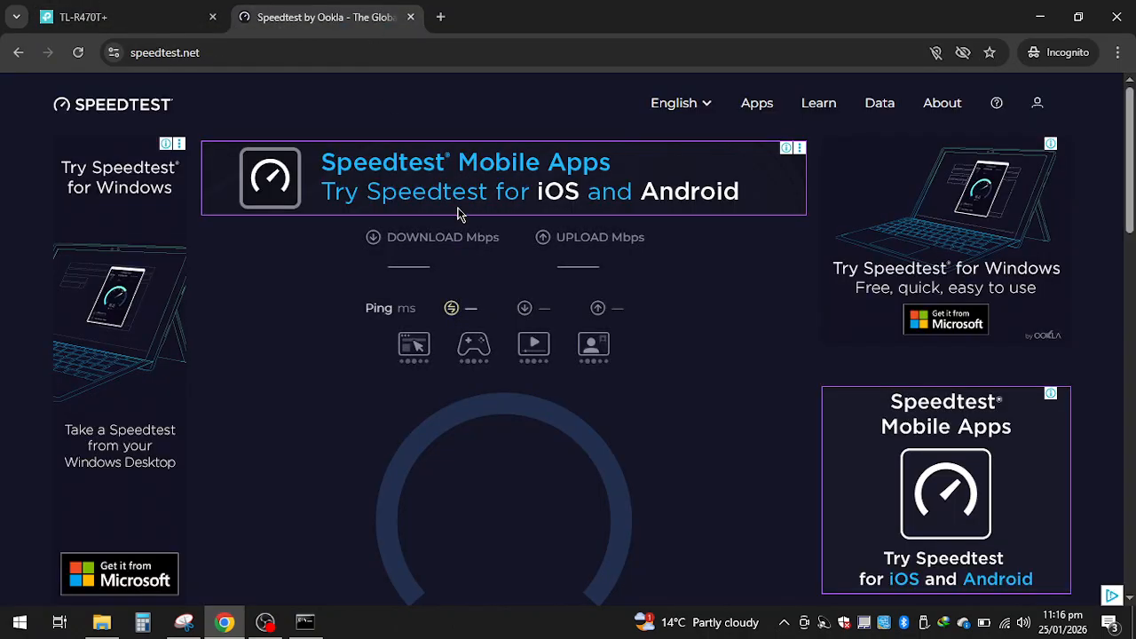
left_click_drag(1135, 173, 1134, 186)
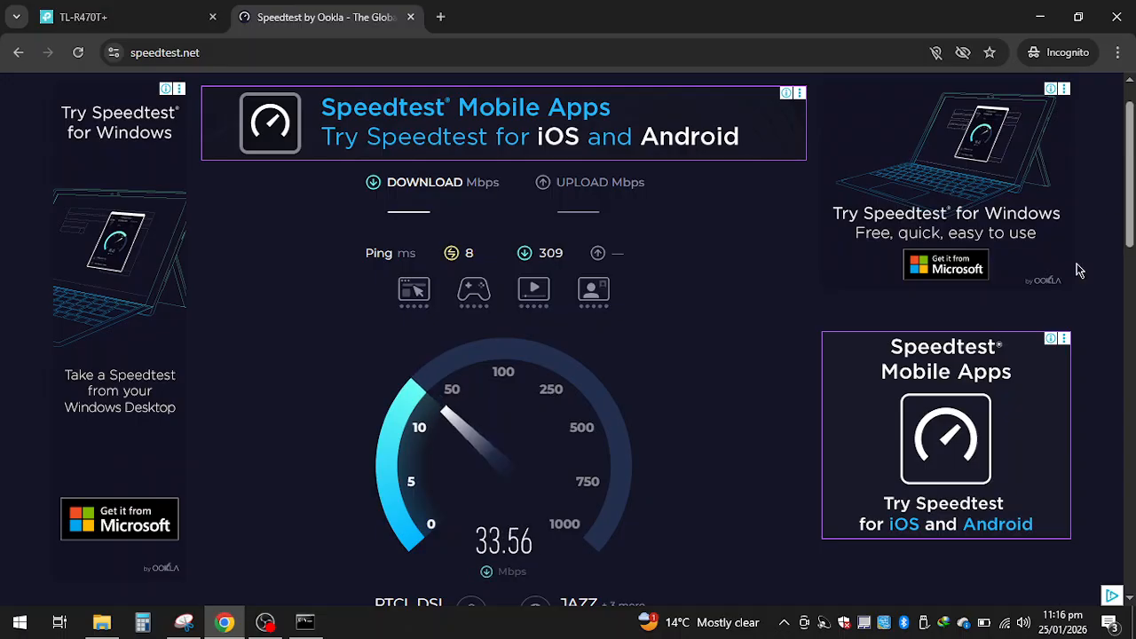
left_click_drag(1135, 225, 1134, 223)
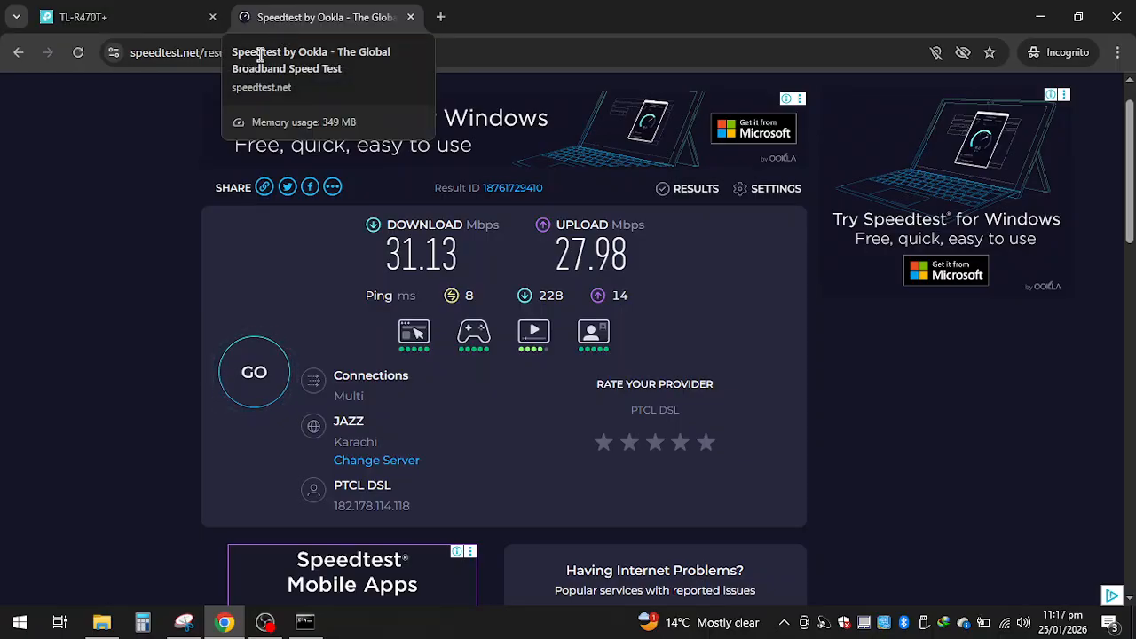
Return to the router page and try to switch the computer's Wi-Fi connection to the 5G network listed below Wan 2
left_click(142, 19)
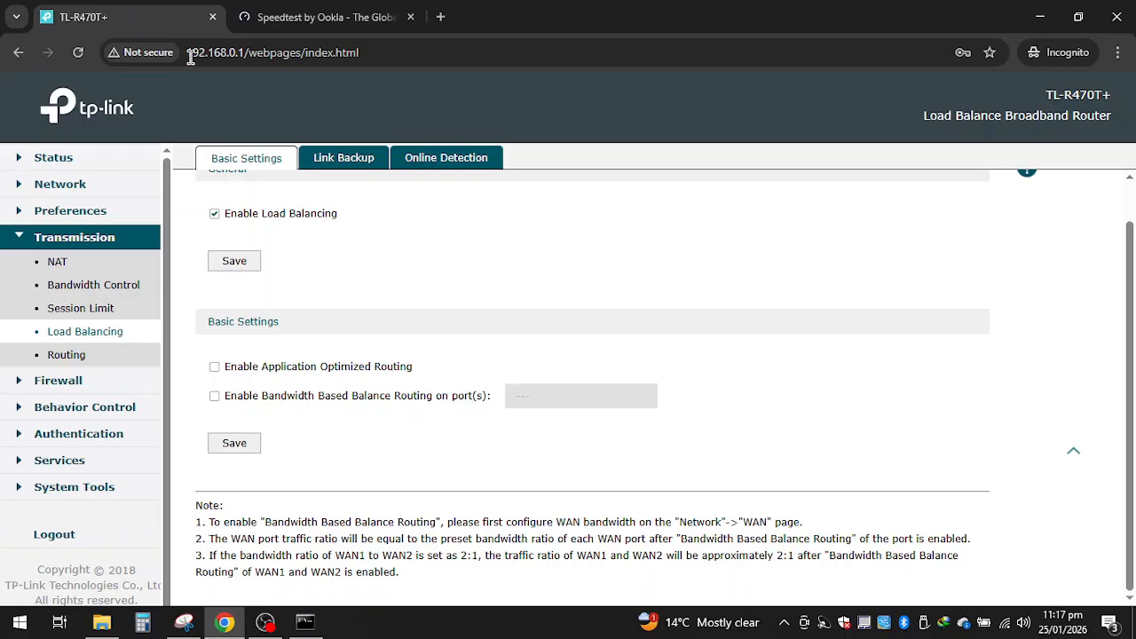
left_click(1025, 624)
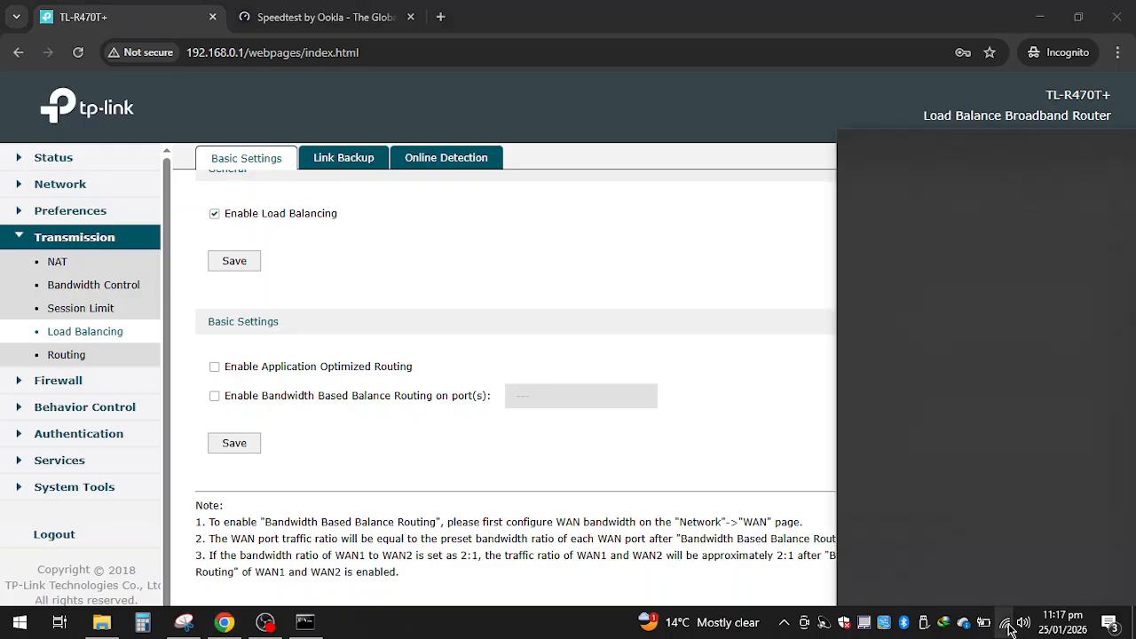
left_click(739, 291)
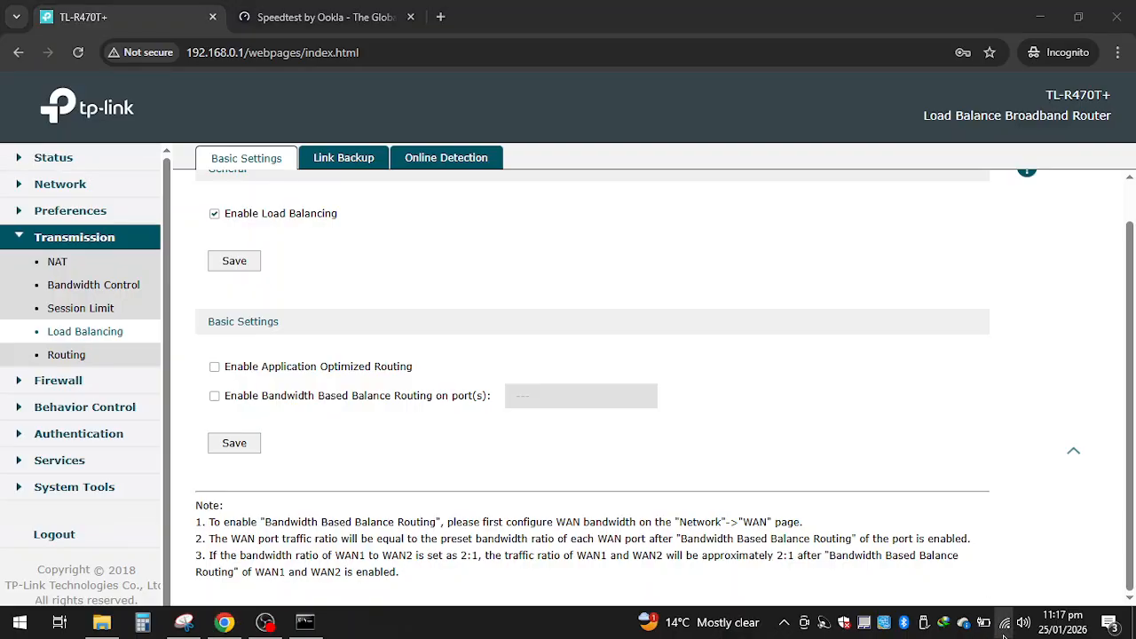
left_click(1004, 632)
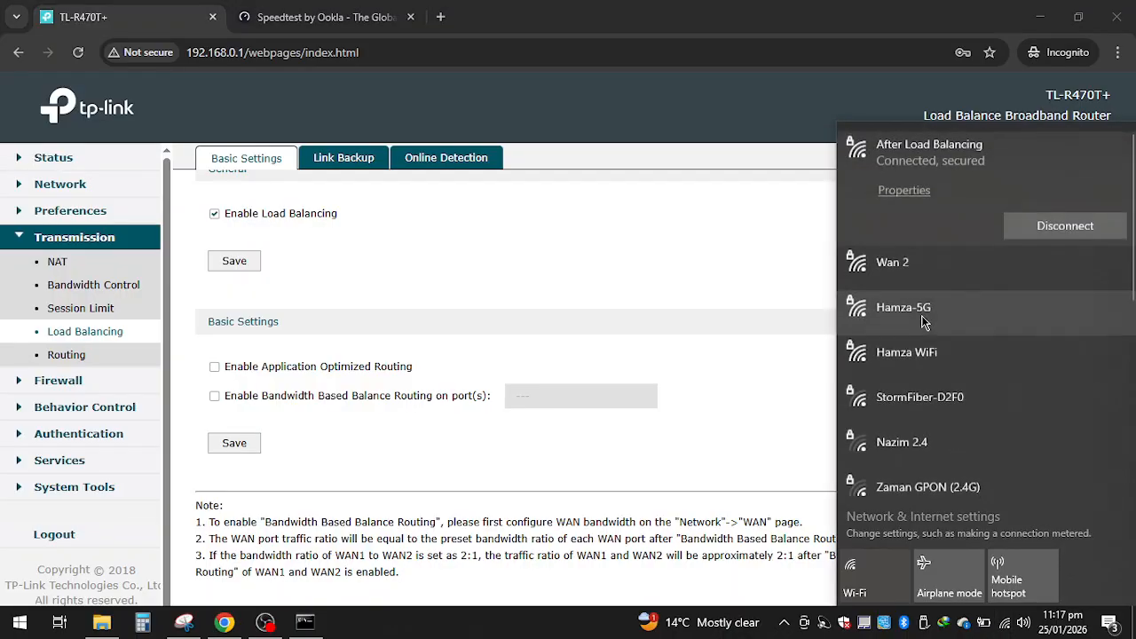
left_click(914, 321)
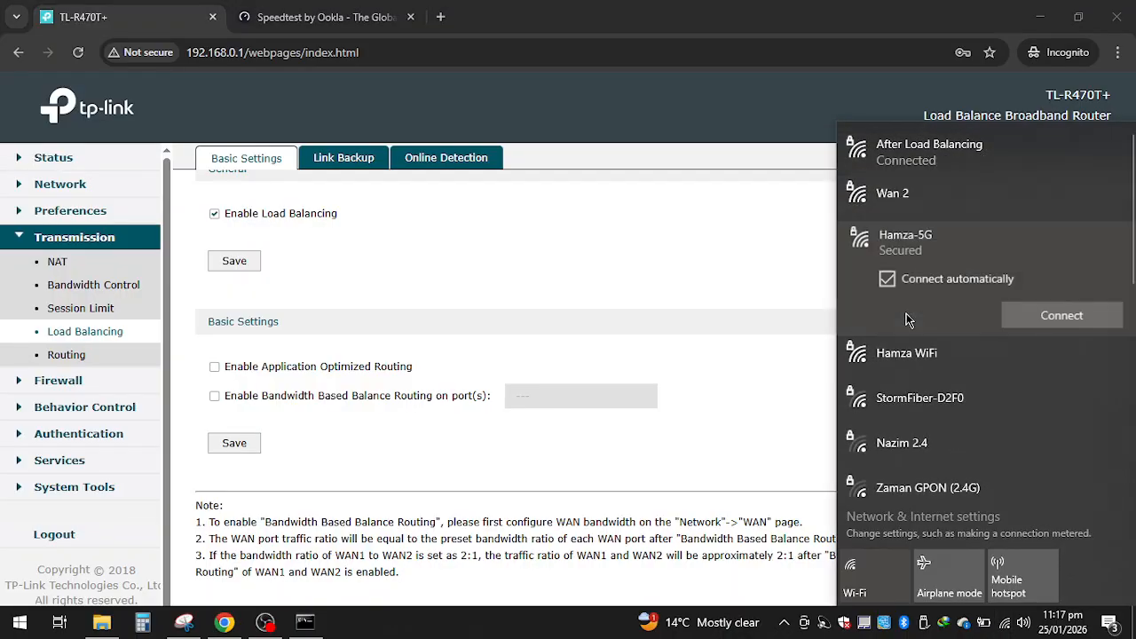
left_click(1076, 320)
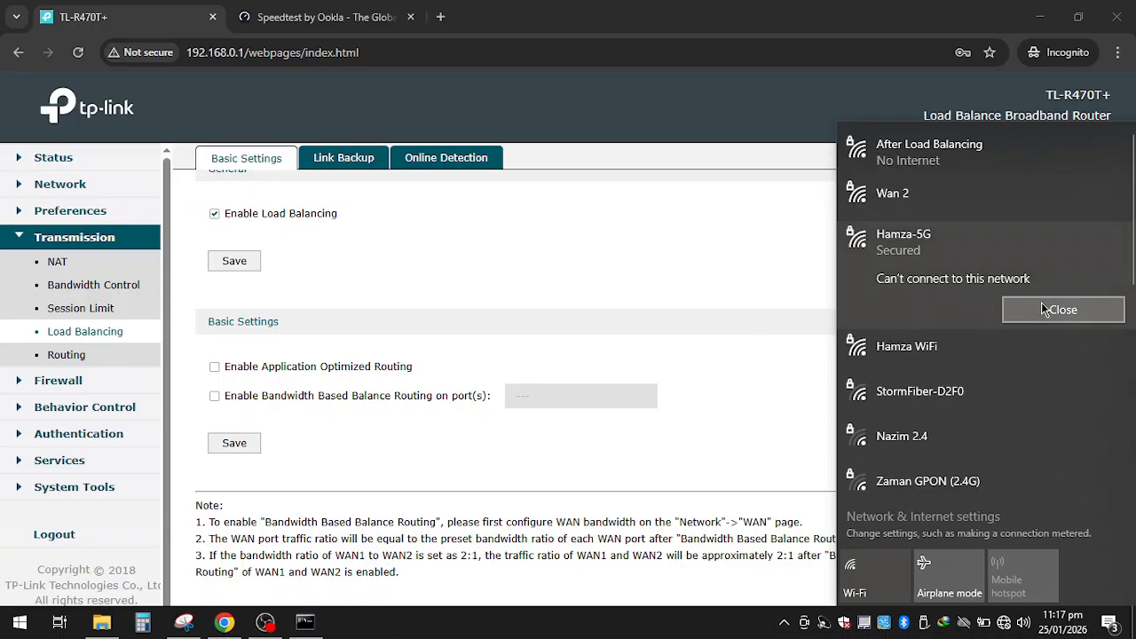
left_click(1029, 315)
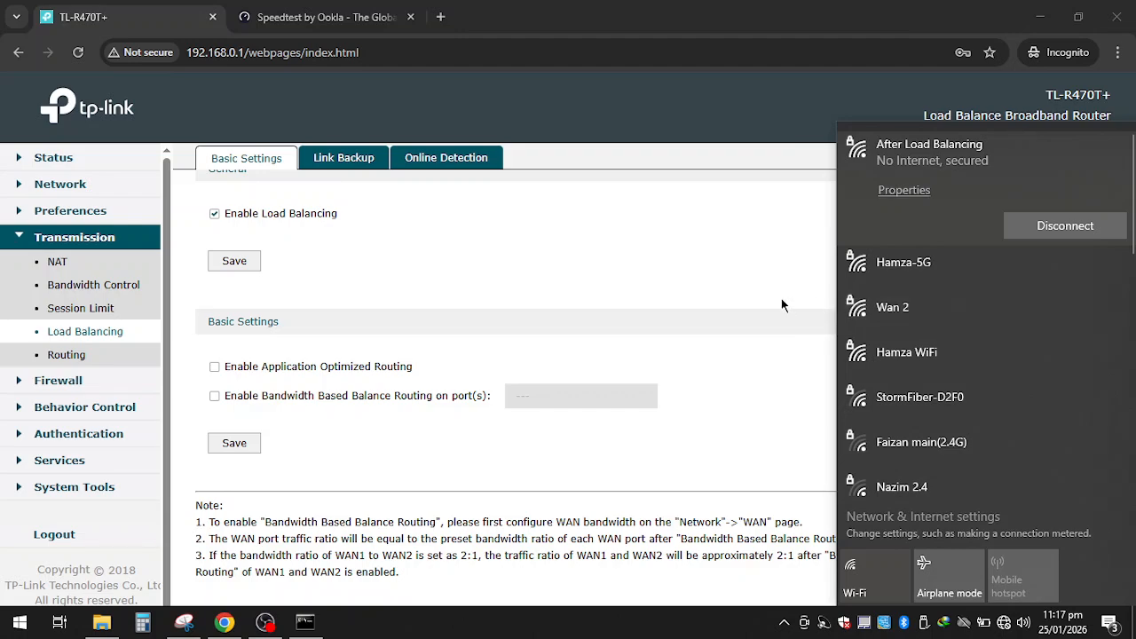
left_click(767, 395)
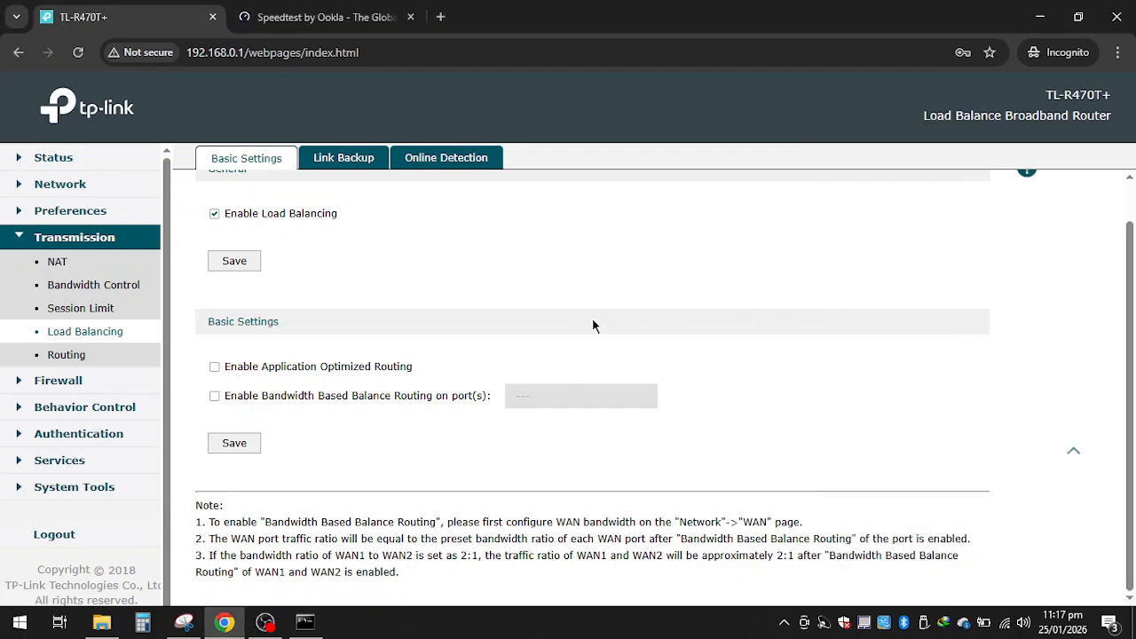
Turn the computer's Wi-Fi off and on again and check its connection to the After Load Balancing network
left_click(1004, 622)
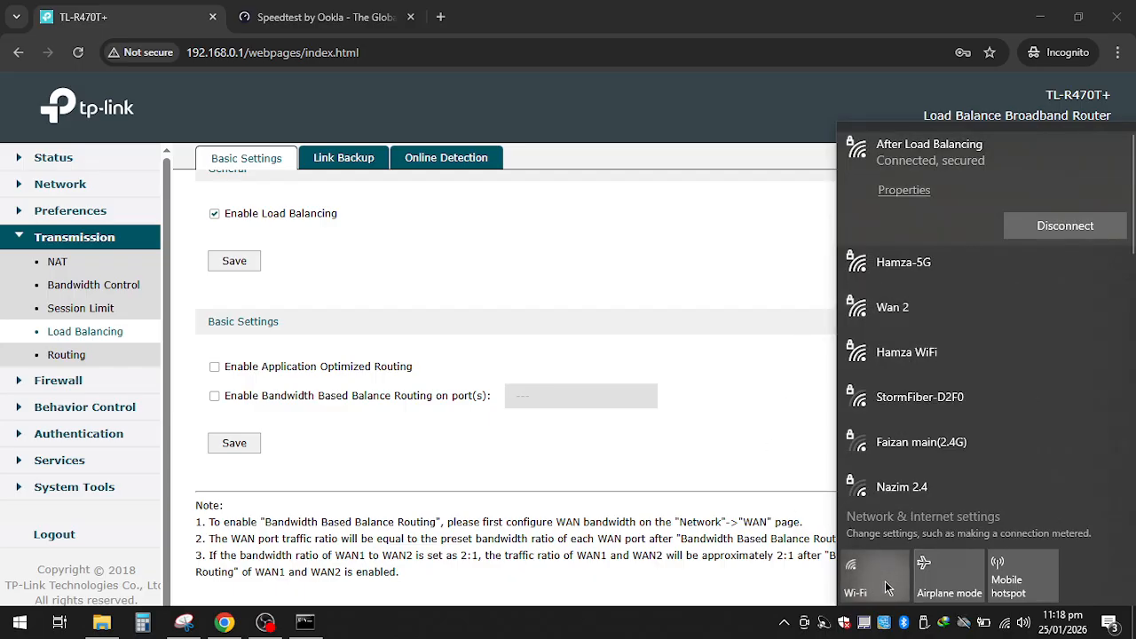
left_click(884, 583)
left_click(883, 583)
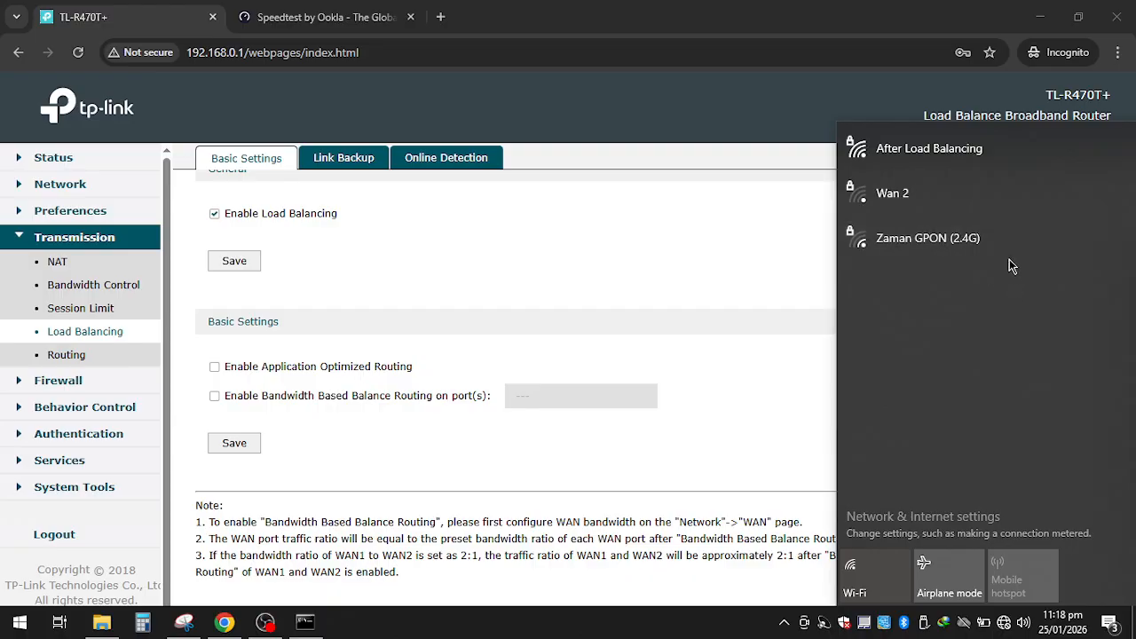
left_click(940, 222)
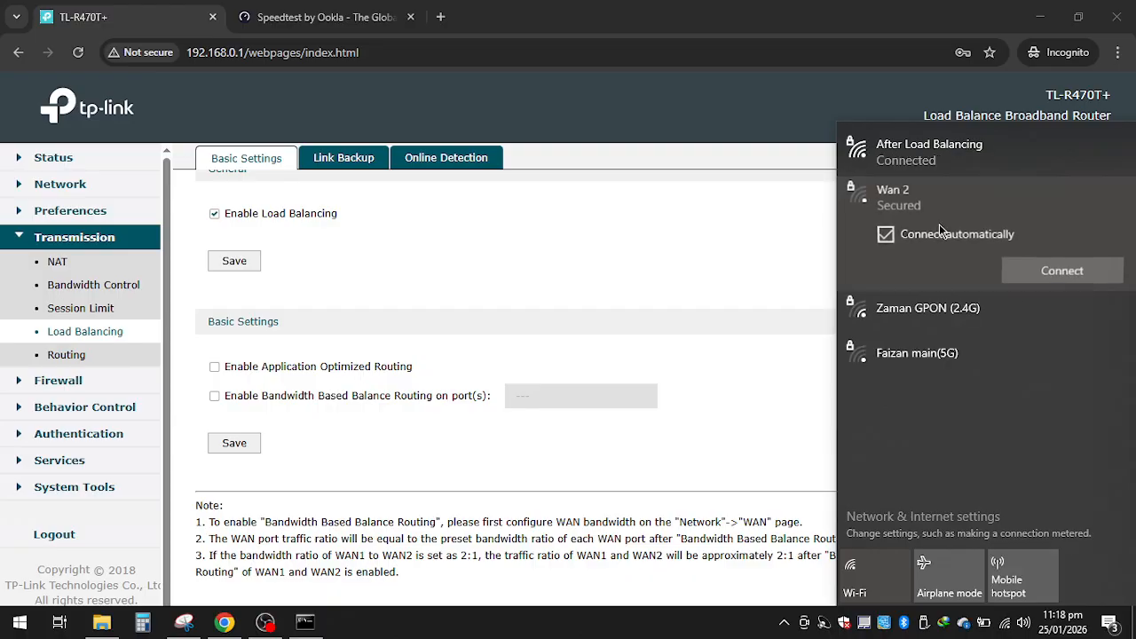
left_click(931, 153)
left_click(771, 260)
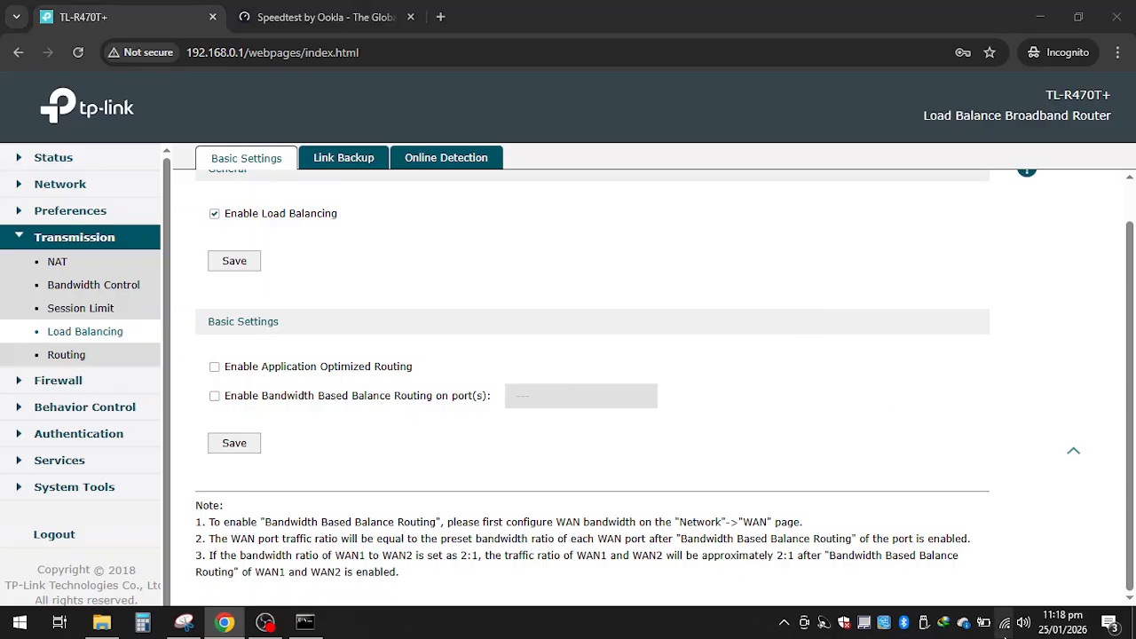
Inspect the Wan 2 and After Load Balancing entries in the list of available Wi-Fi networks
left_click(1004, 621)
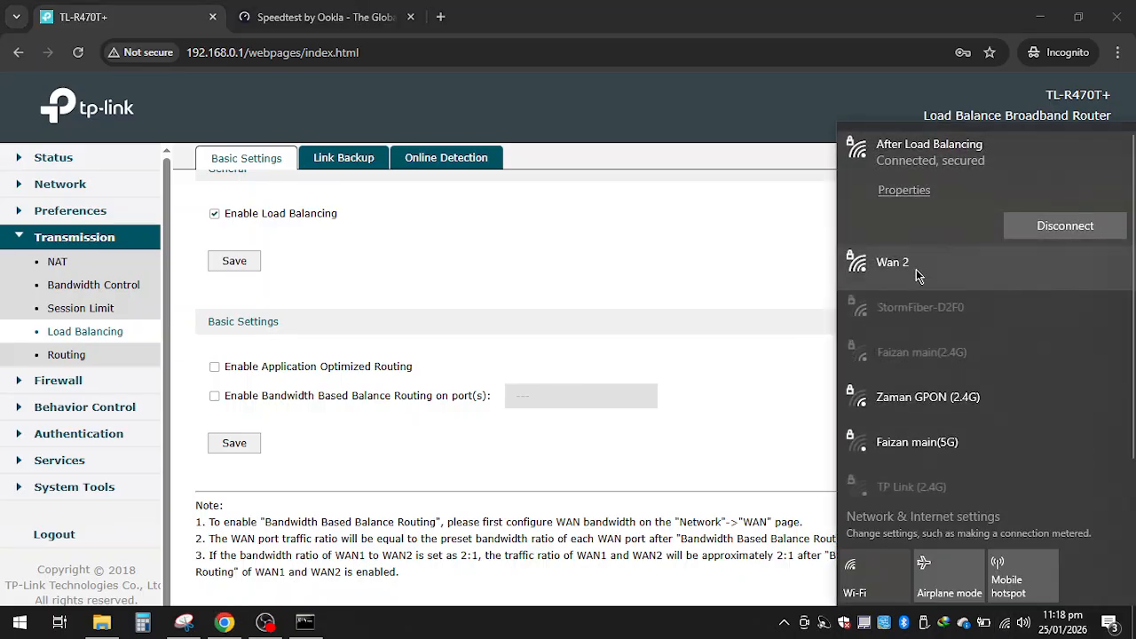
left_click(906, 271)
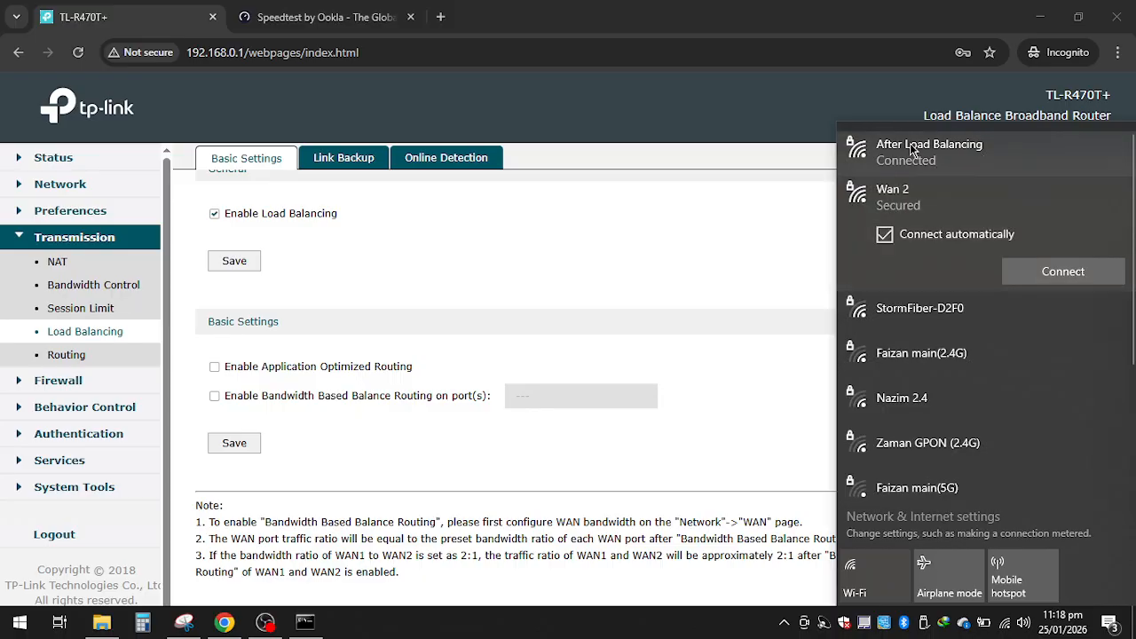
left_click(921, 172)
left_click(553, 274)
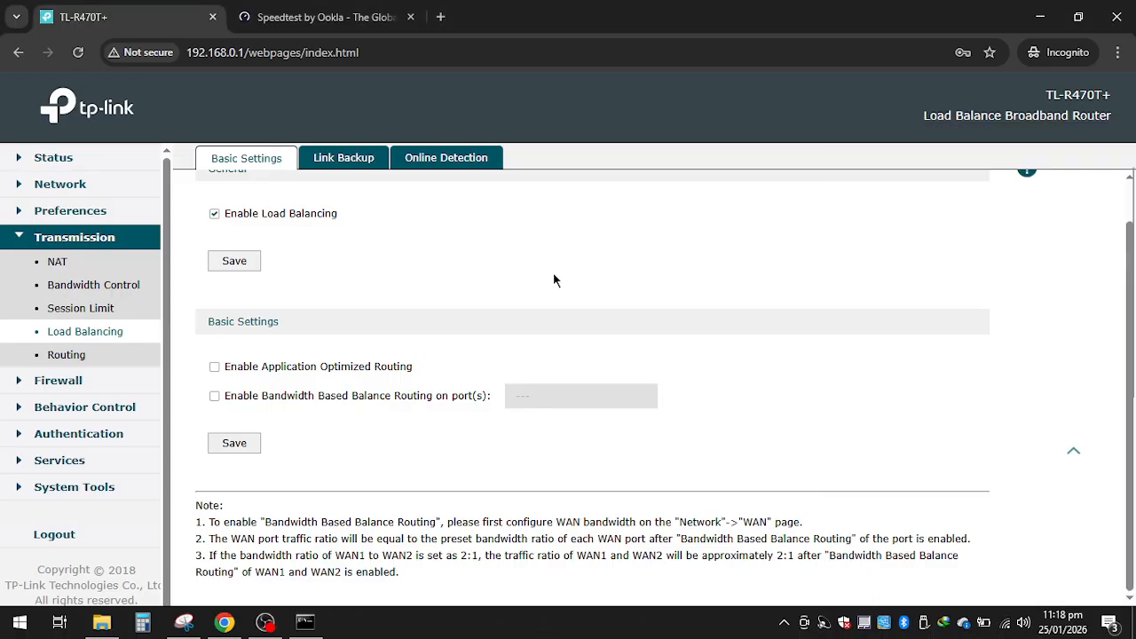
Open the router's system status and examine the WAN1 and WAN2 link states and addresses in the WAN IPv4 table
left_click(93, 158)
left_click(92, 183)
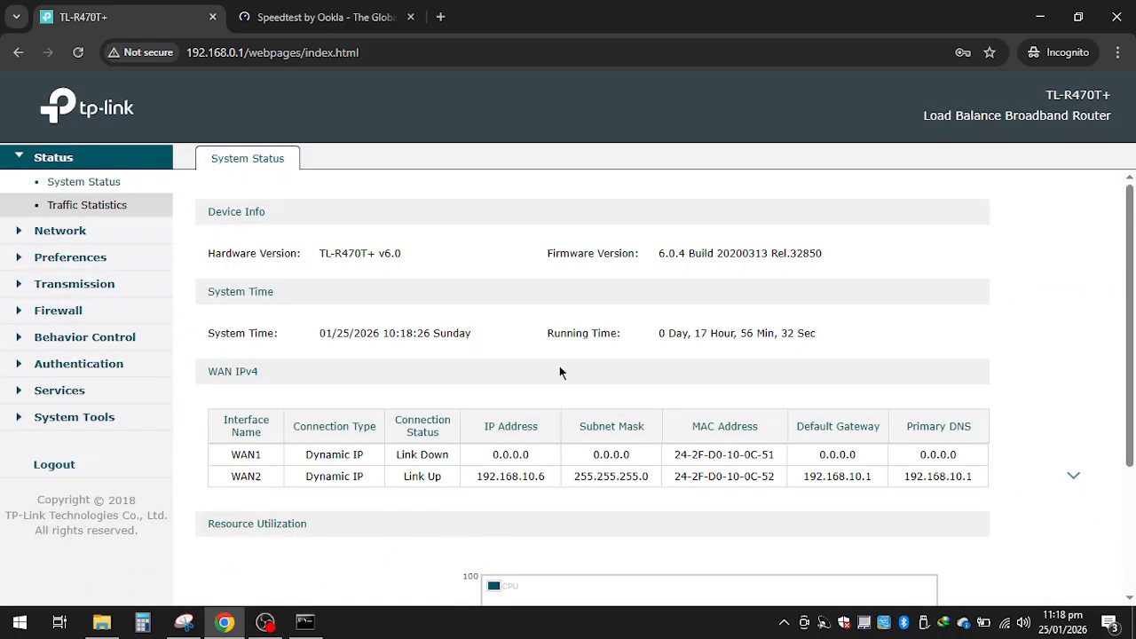
scroll(405, 380, "down", 2)
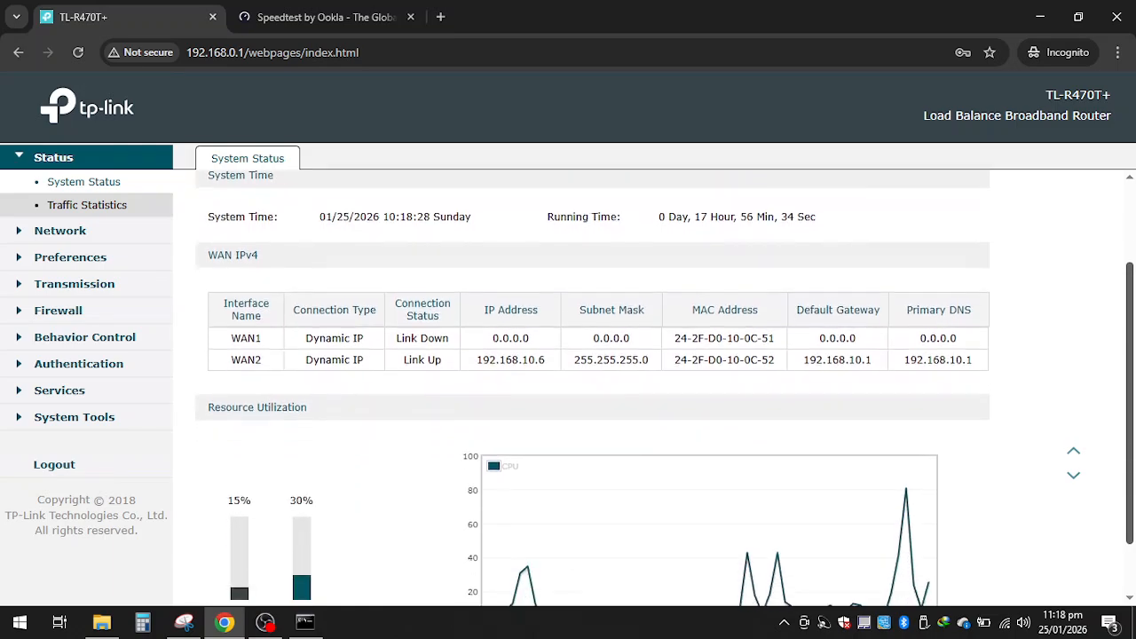
left_click_drag(233, 334, 928, 346)
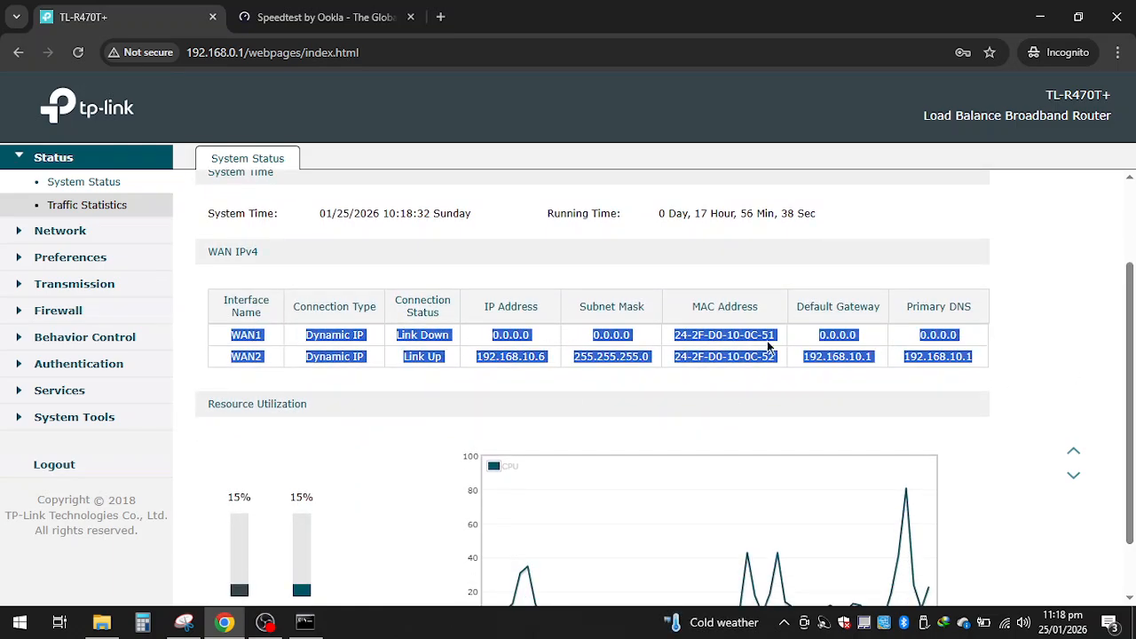
left_click(246, 348)
left_click_drag(289, 355, 536, 364)
left_click_drag(641, 364, 753, 362)
Open the router's WAN settings and review the WAN mode and the WAN2 and WAN1 connection configurations
left_click(63, 227)
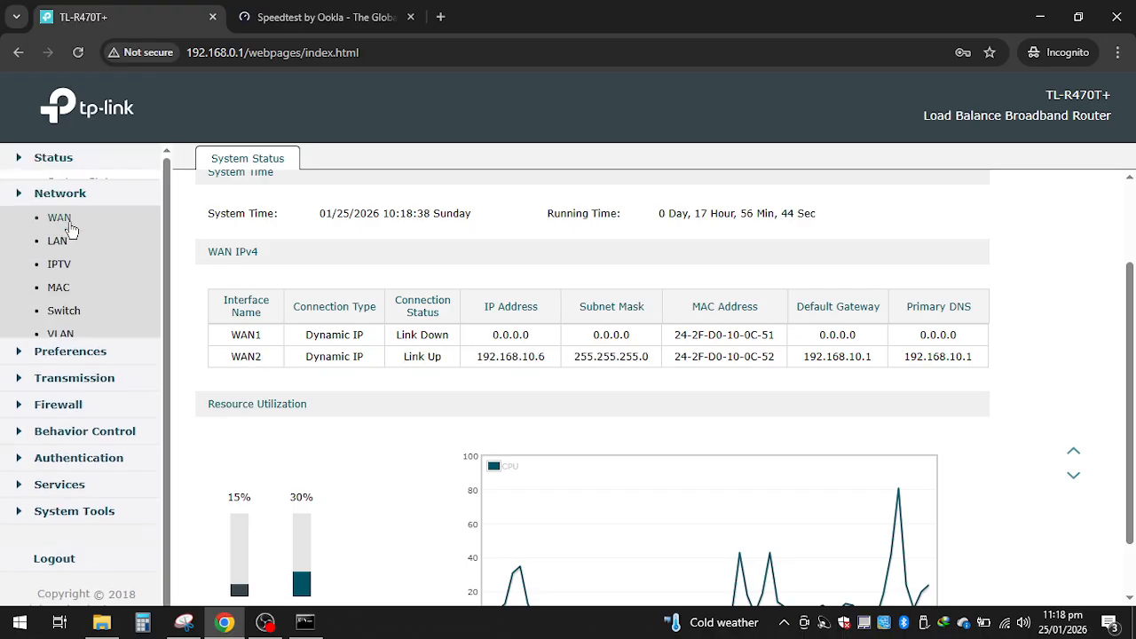
left_click(70, 209)
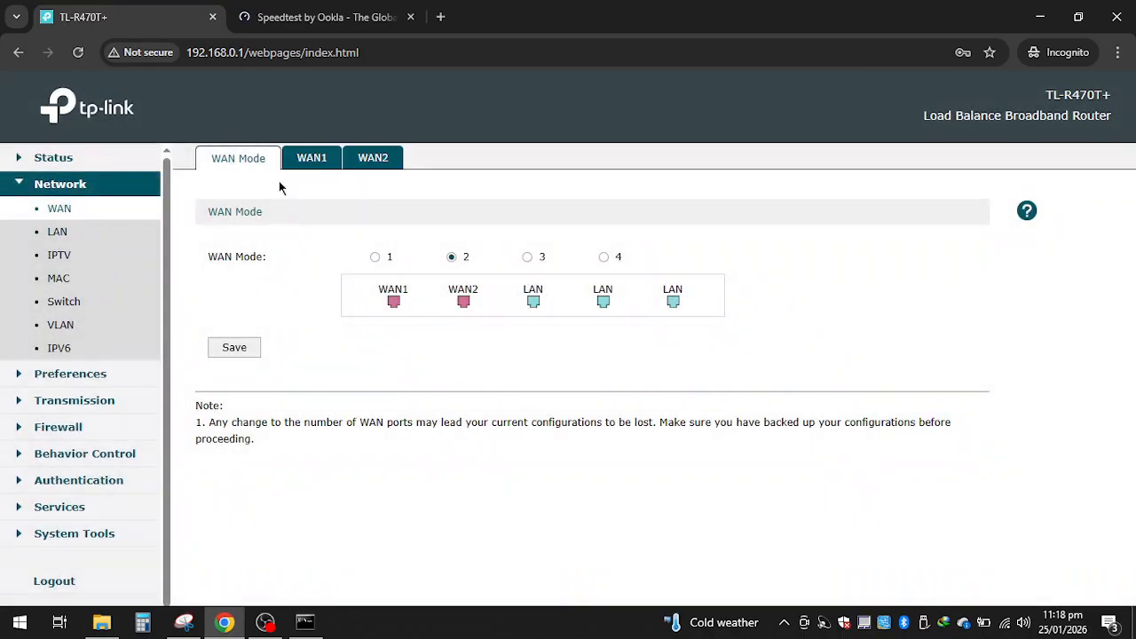
left_click(390, 161)
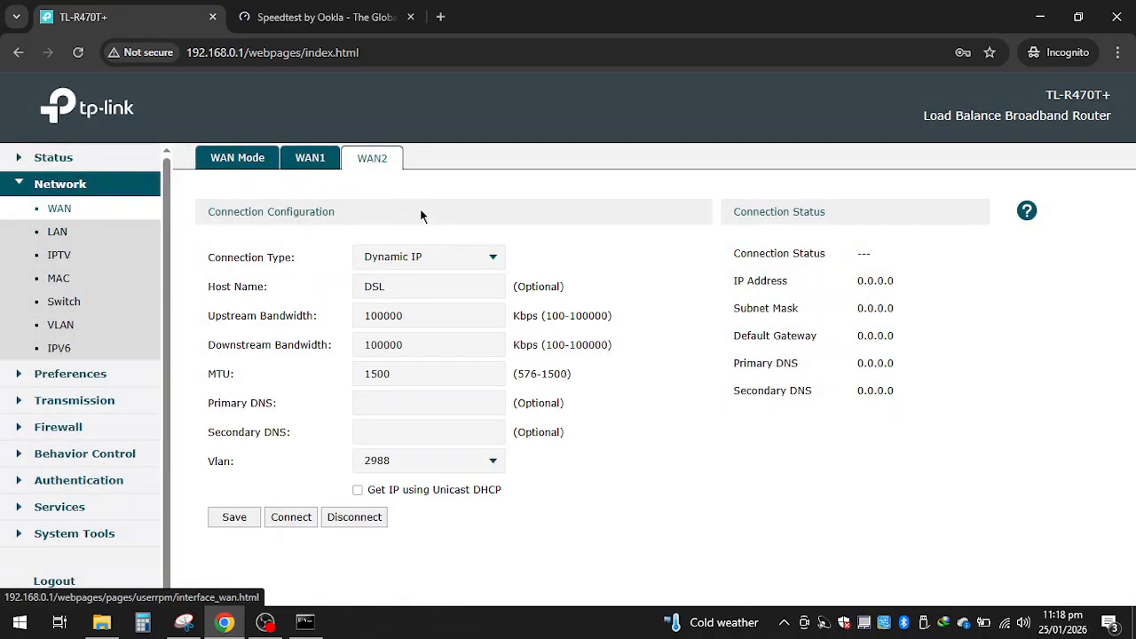
left_click(307, 165)
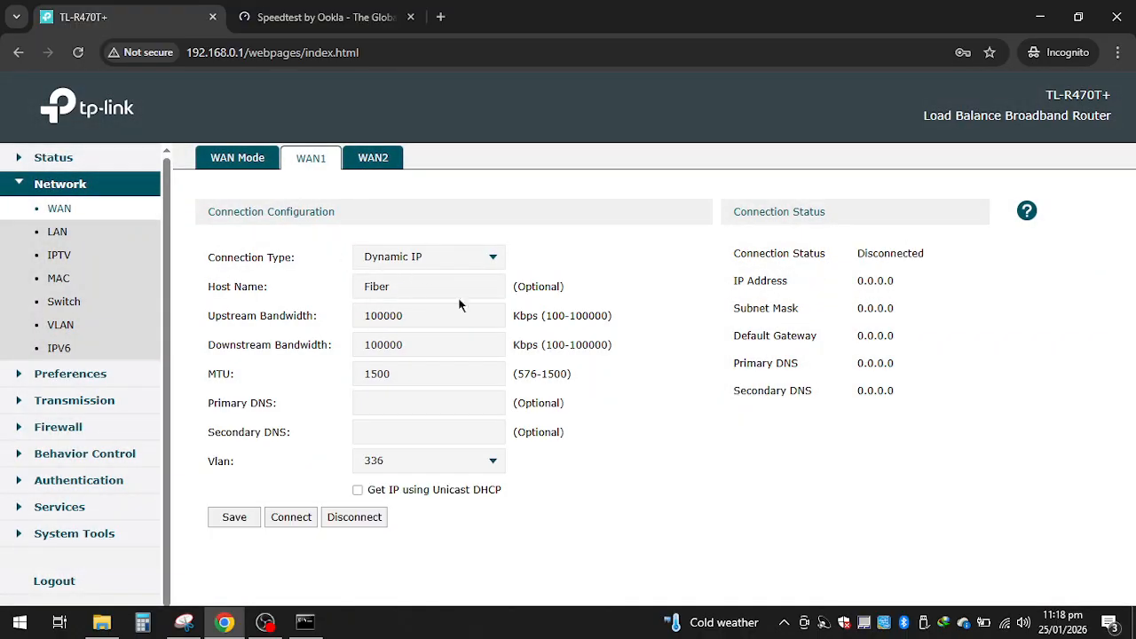
Open the load balancing settings, view the link backup rules, and check the WAN1 and WAN2 port status under Online Detection
left_click(85, 400)
left_click(104, 330)
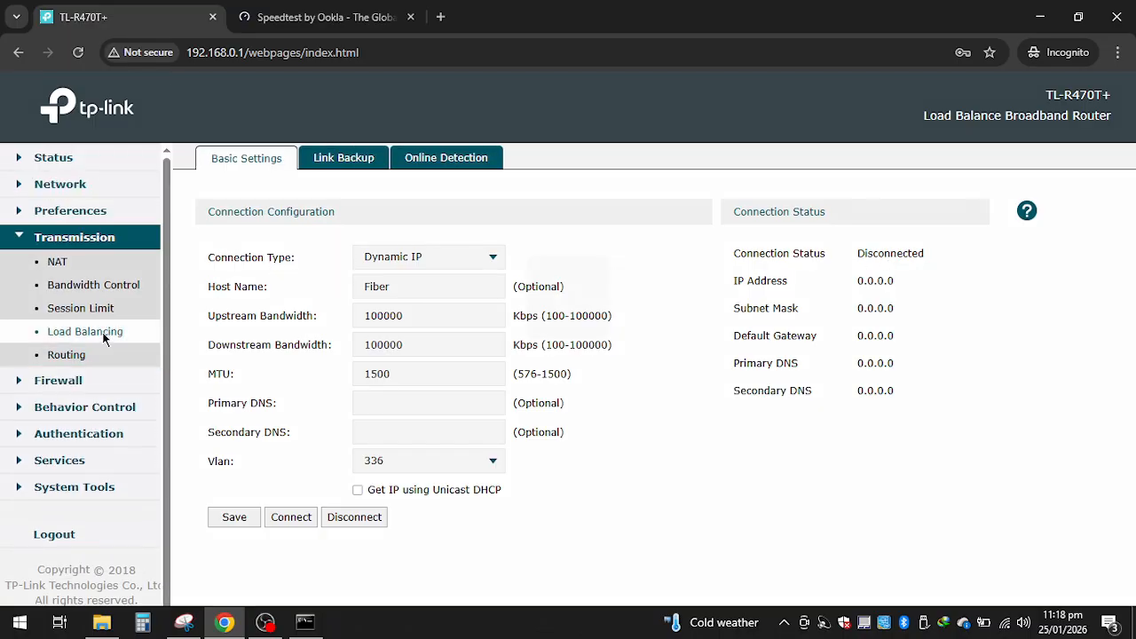
left_click(360, 162)
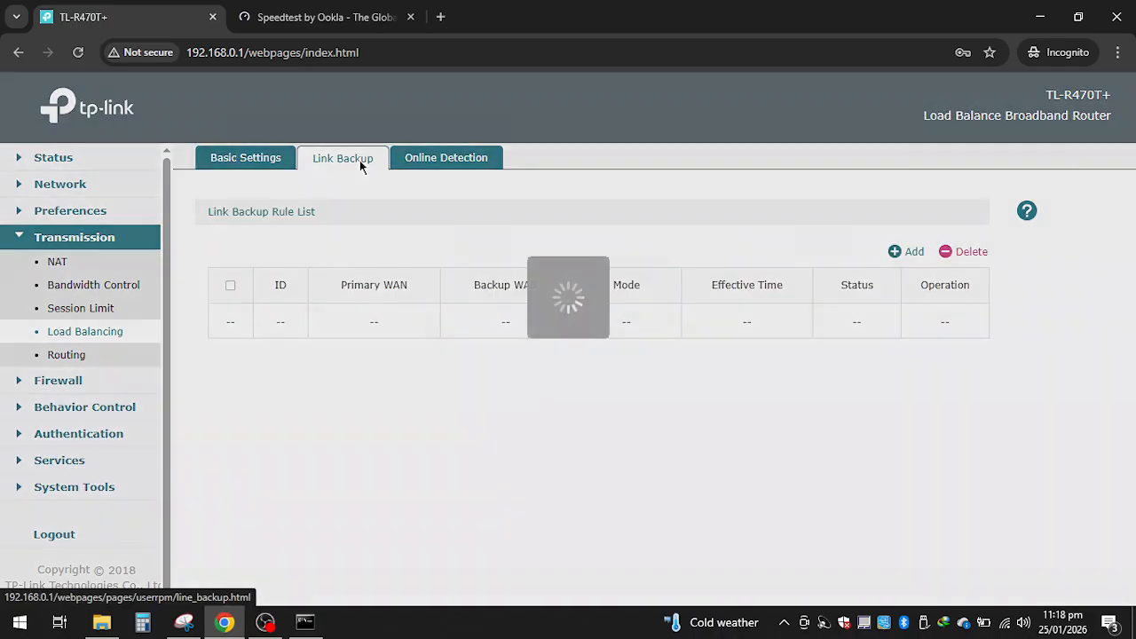
left_click(449, 161)
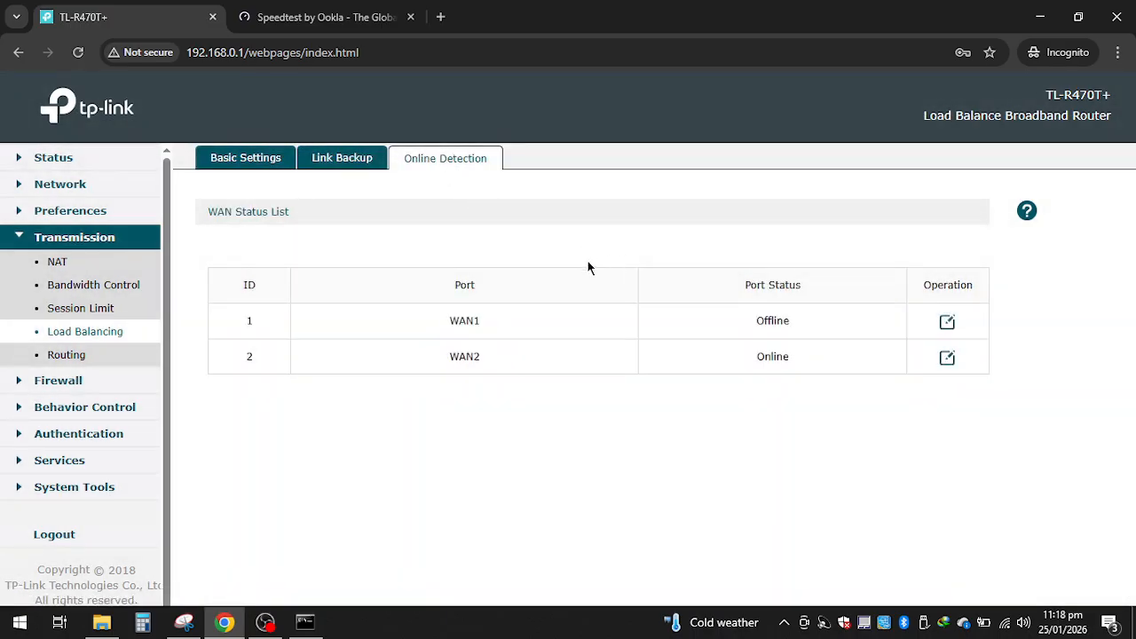
left_click_drag(776, 321, 752, 321)
left_click_drag(796, 364, 742, 366)
Switch to the Speedtest page, load the speedtest.net home page, and run a speed test on the remaining WAN connection
left_click(337, 32)
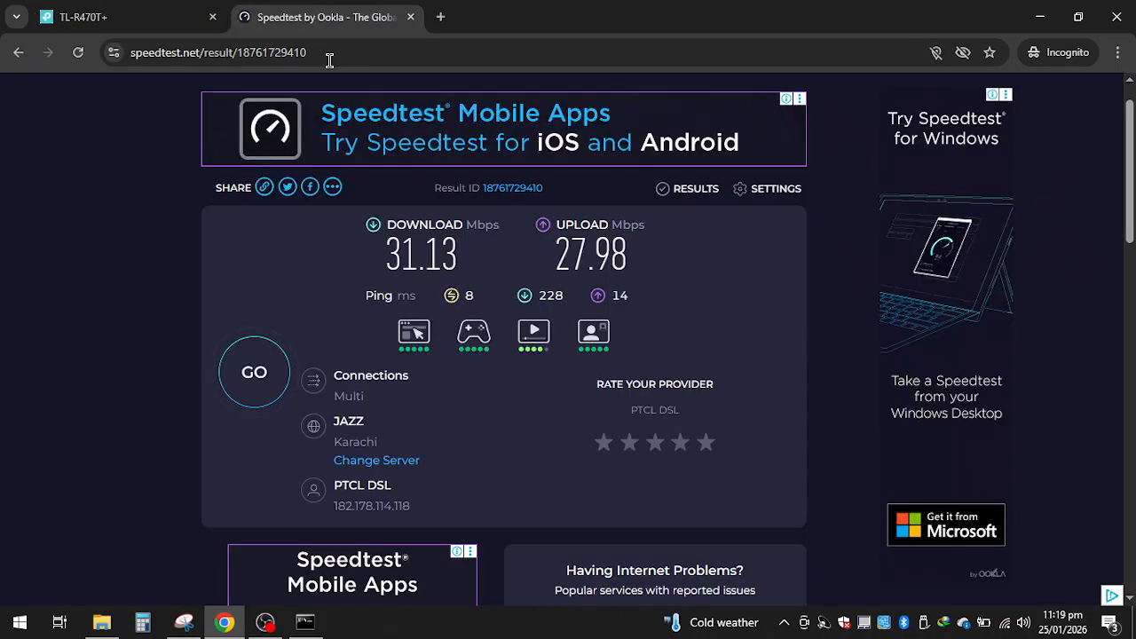
key("F5")
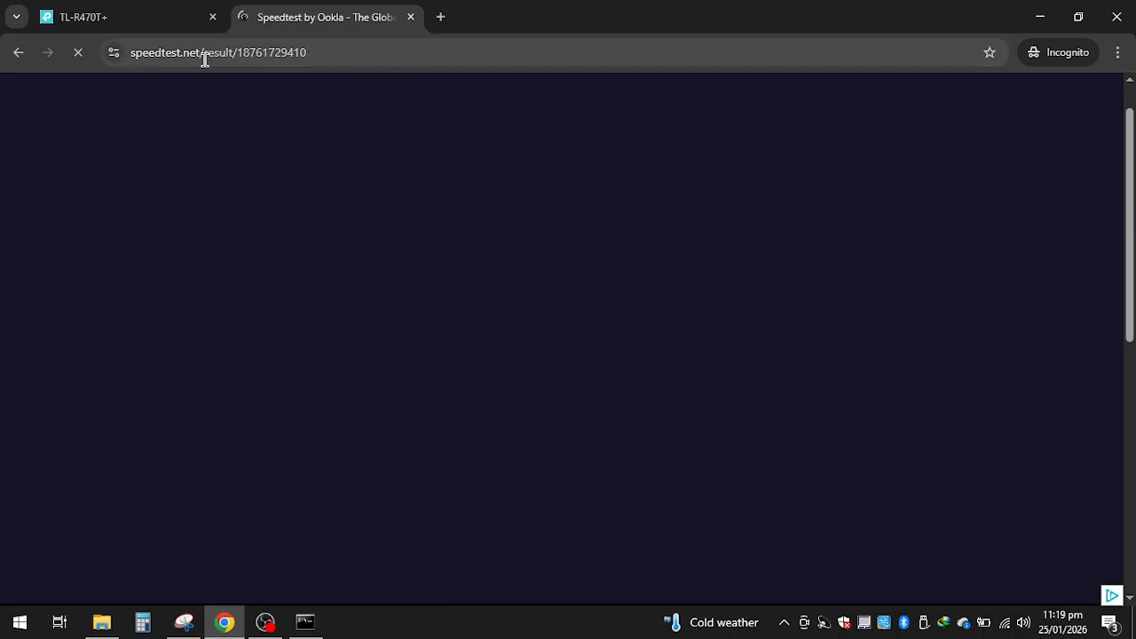
left_click_drag(204, 58, 603, 32)
key("BackSpace")
key("Return")
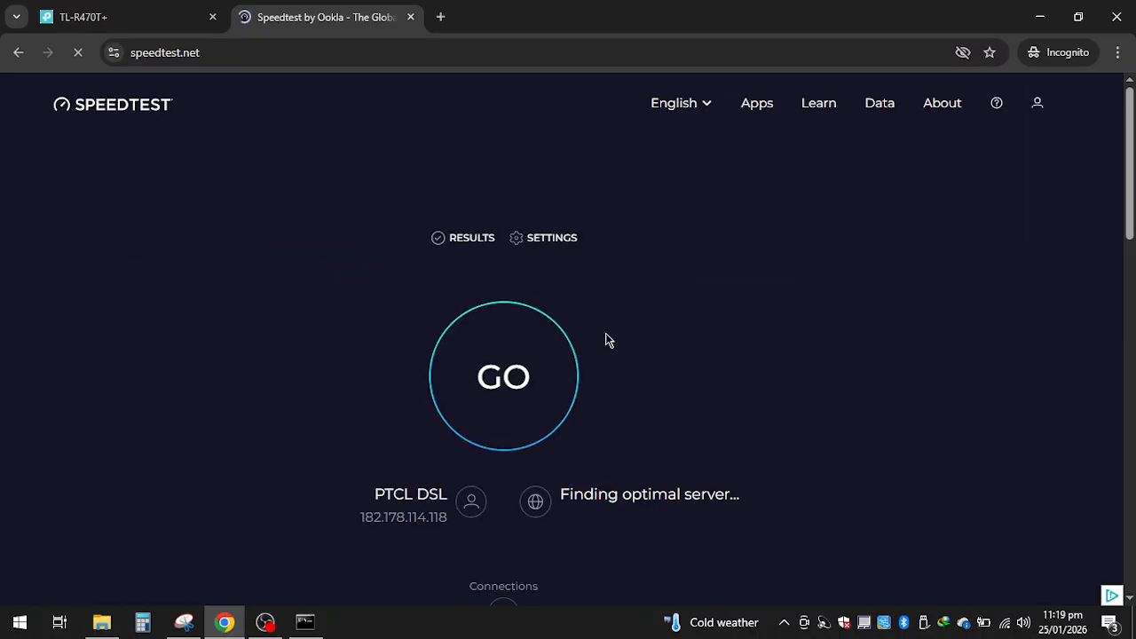
left_click(520, 400)
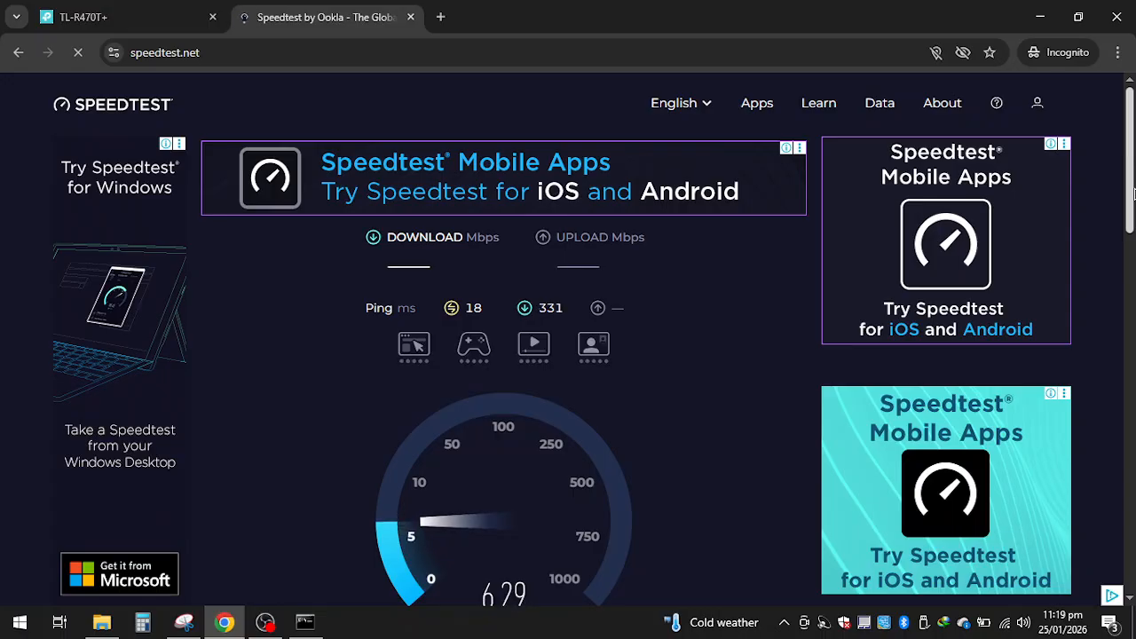
scroll(520, 555, "down", 1)
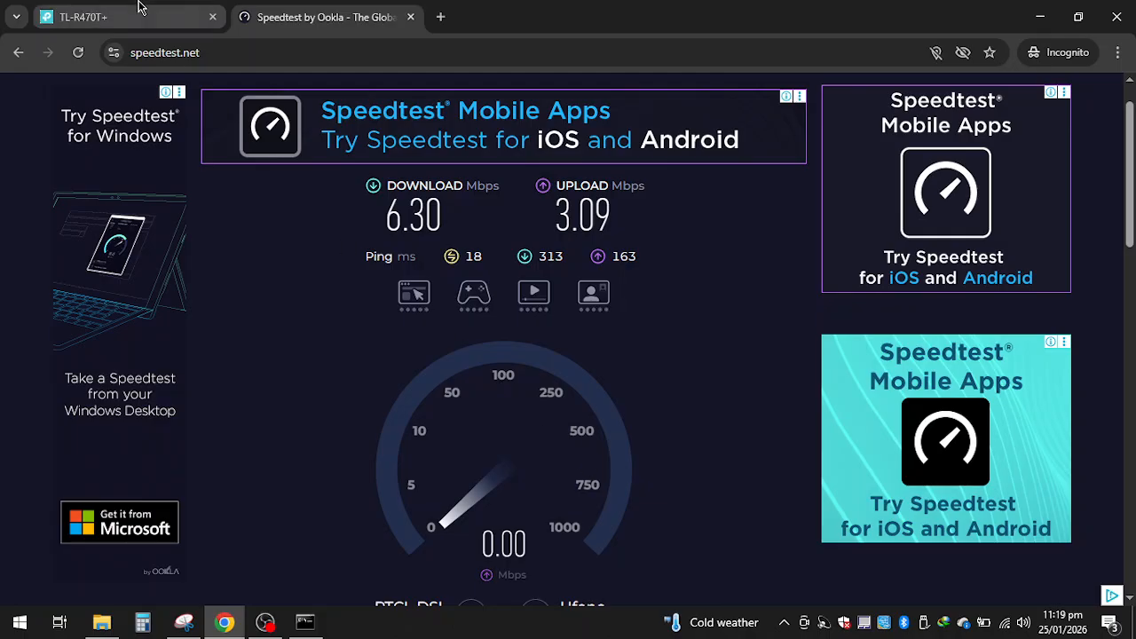
Return to the router page and look over the NAT virtual server and port triggering lists
left_click(139, 8)
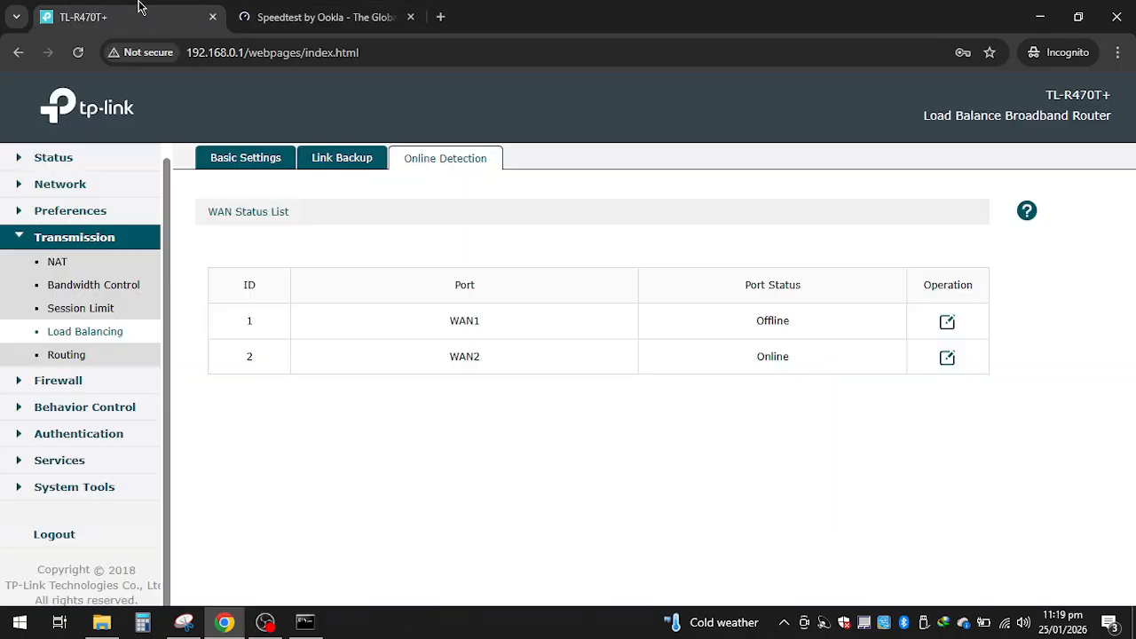
left_click(108, 269)
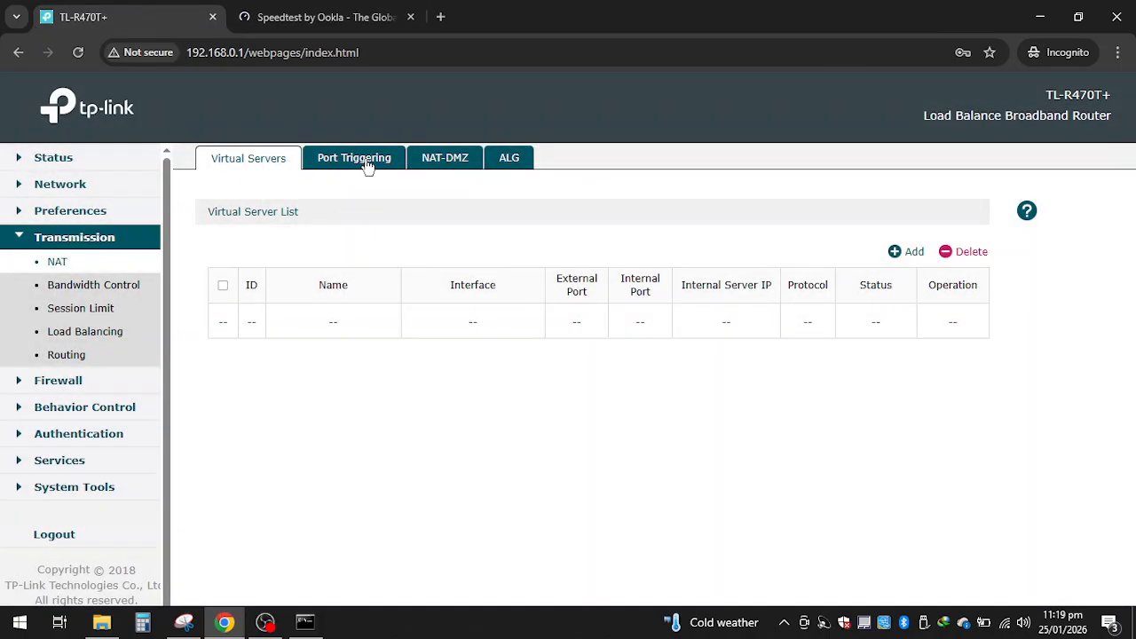
left_click(367, 167)
left_click(102, 164)
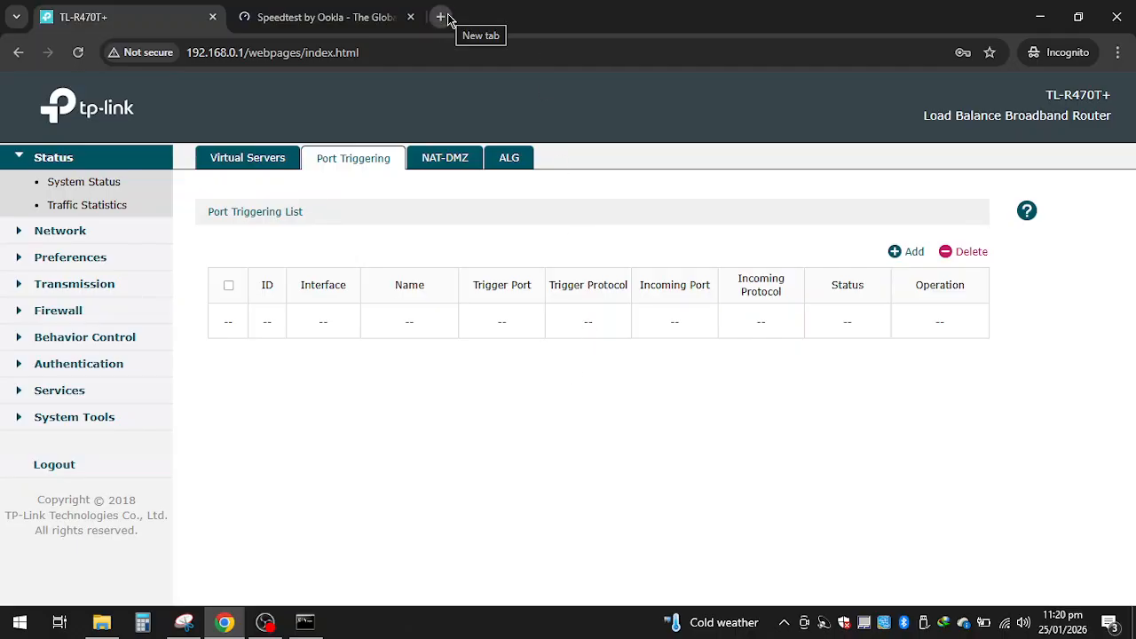
Go back to Speedtest and try to load the speedtest.net home page again
left_click(324, 17)
left_click_drag(212, 62, 514, 51)
key("BackSpace")
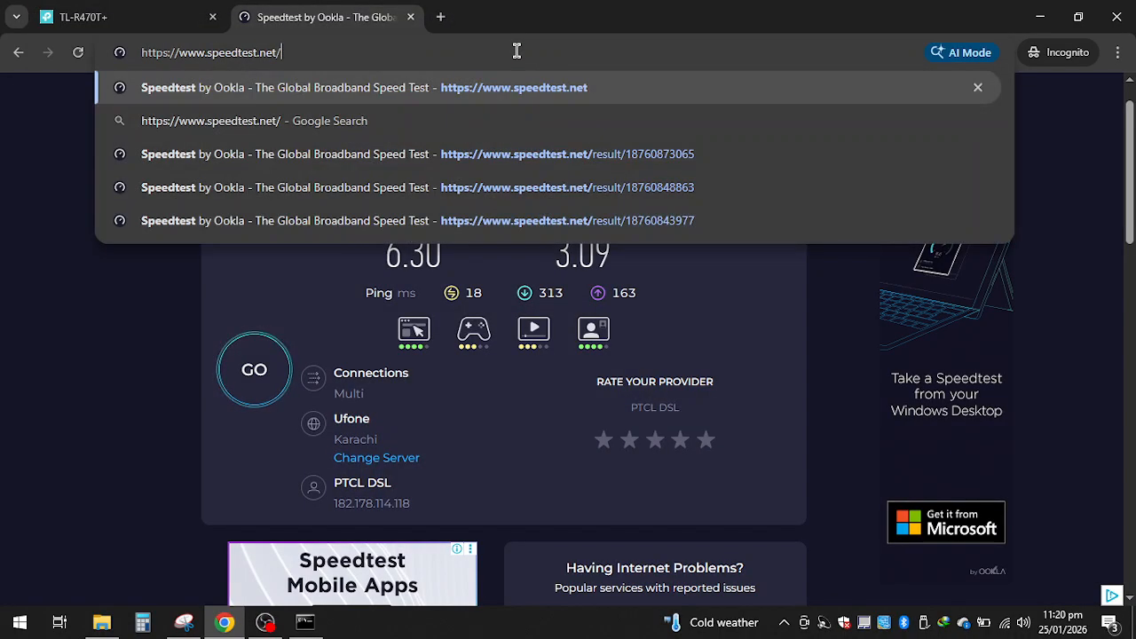
key("Return")
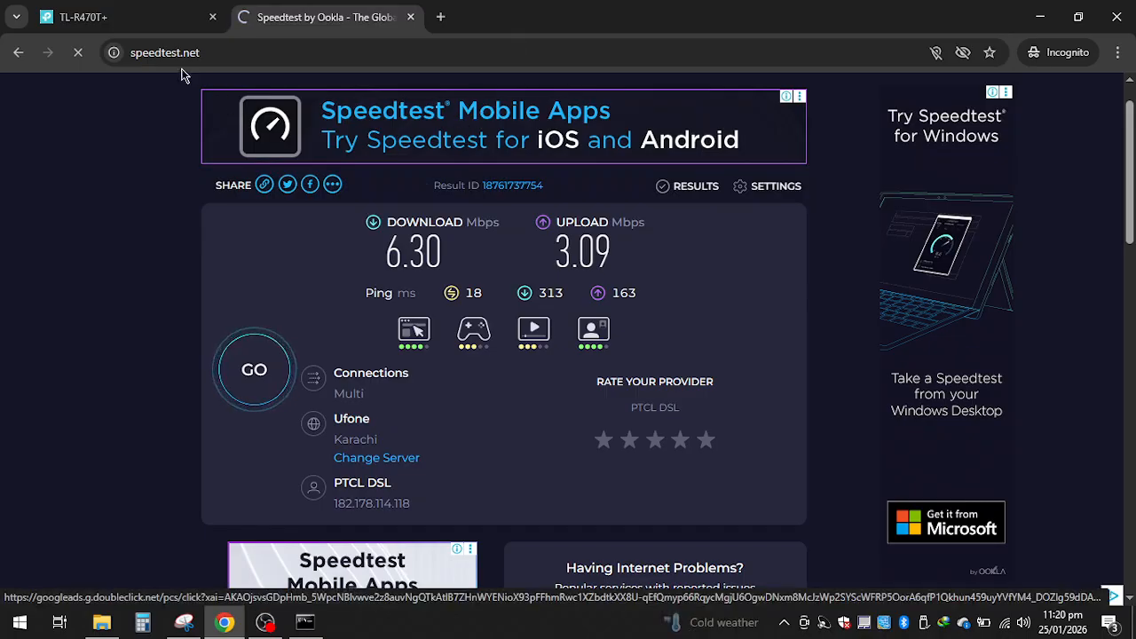
Open the router's system status and check the WAN1 and WAN2 connection status in the WAN IPv4 table
left_click(153, 24)
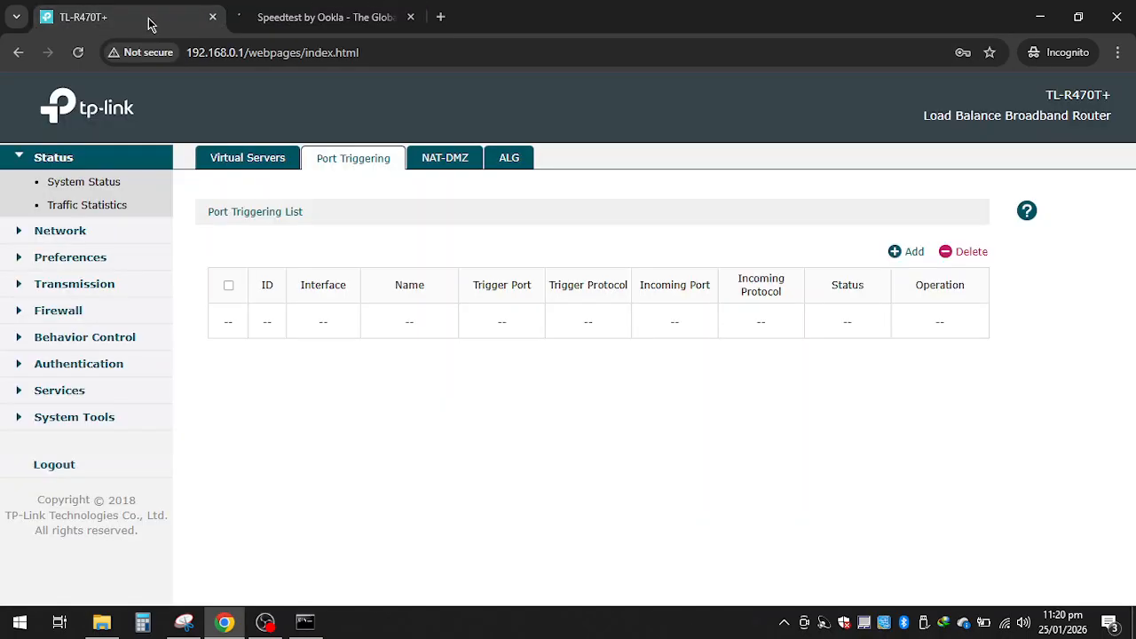
left_click(89, 184)
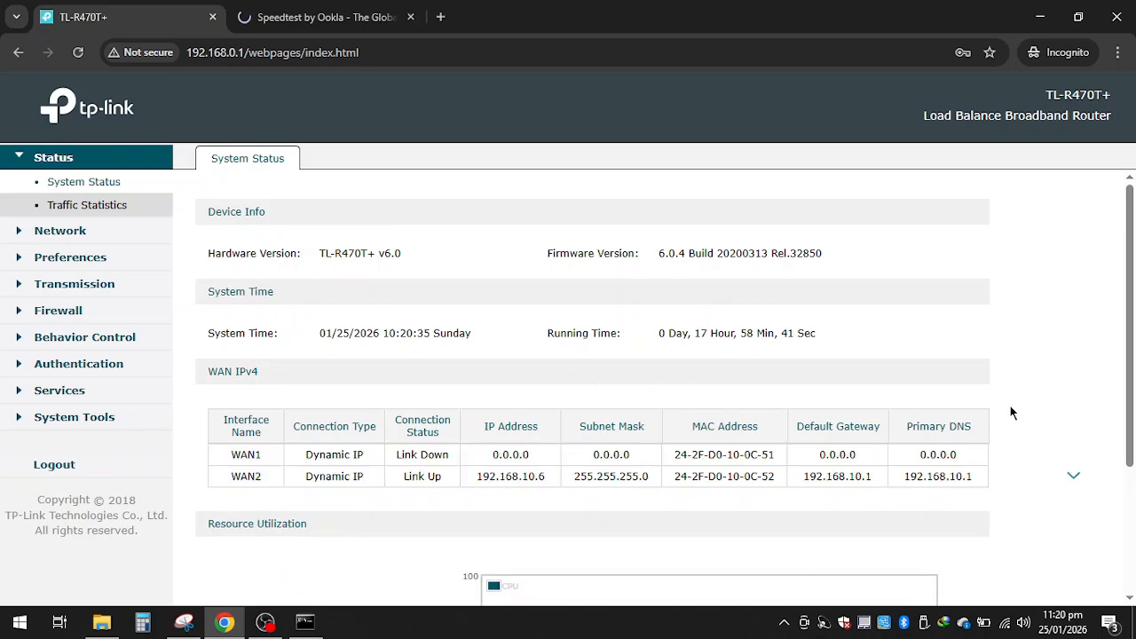
scroll(1117, 355, "down", 1)
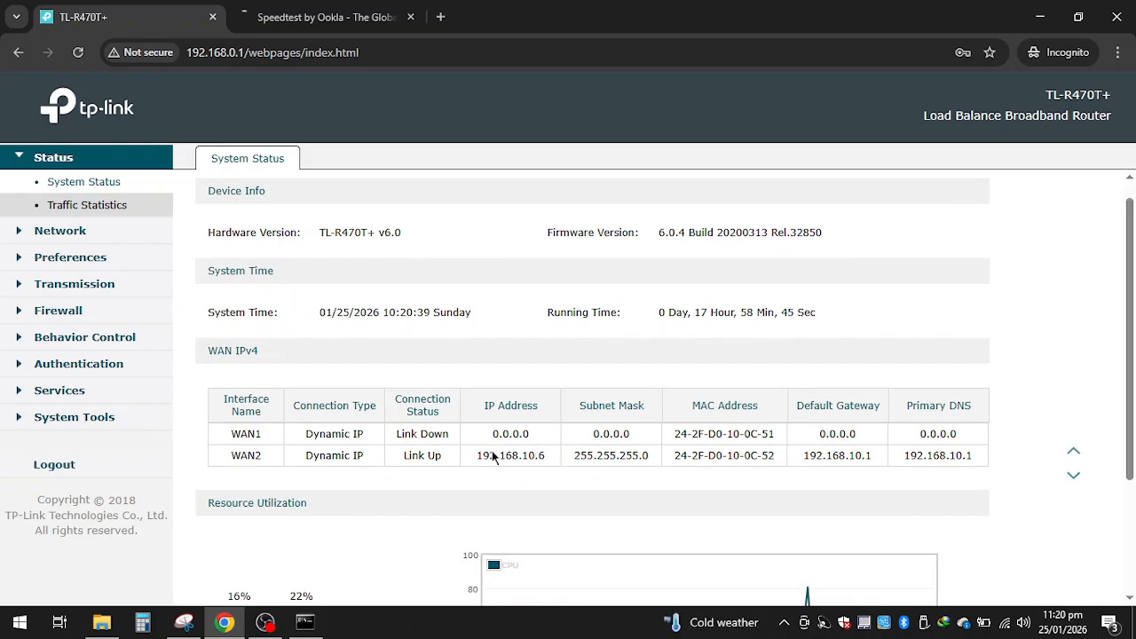
Duplicate the stalled Speedtest page and close the original copy to retry loading the site
left_click(238, 17)
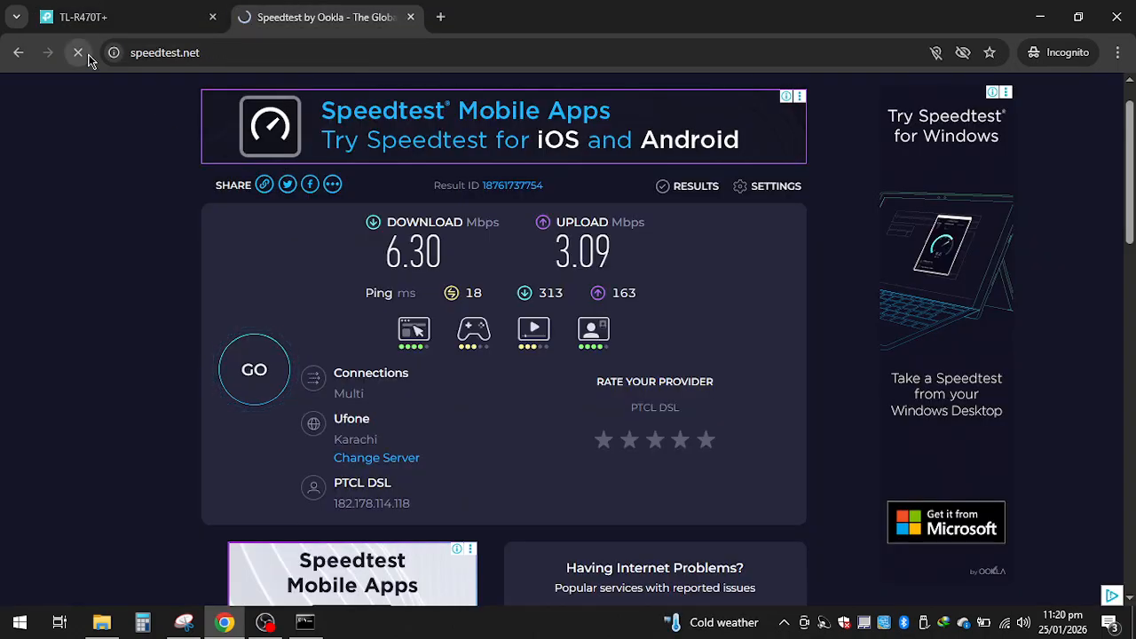
right_click(296, 23)
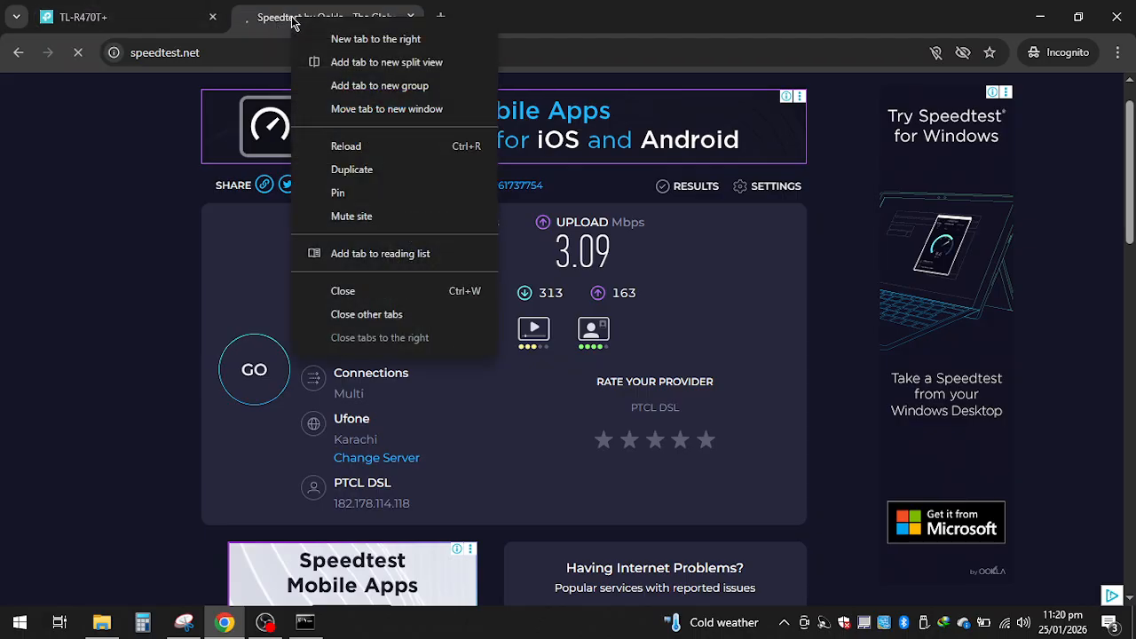
left_click(348, 170)
left_click(411, 17)
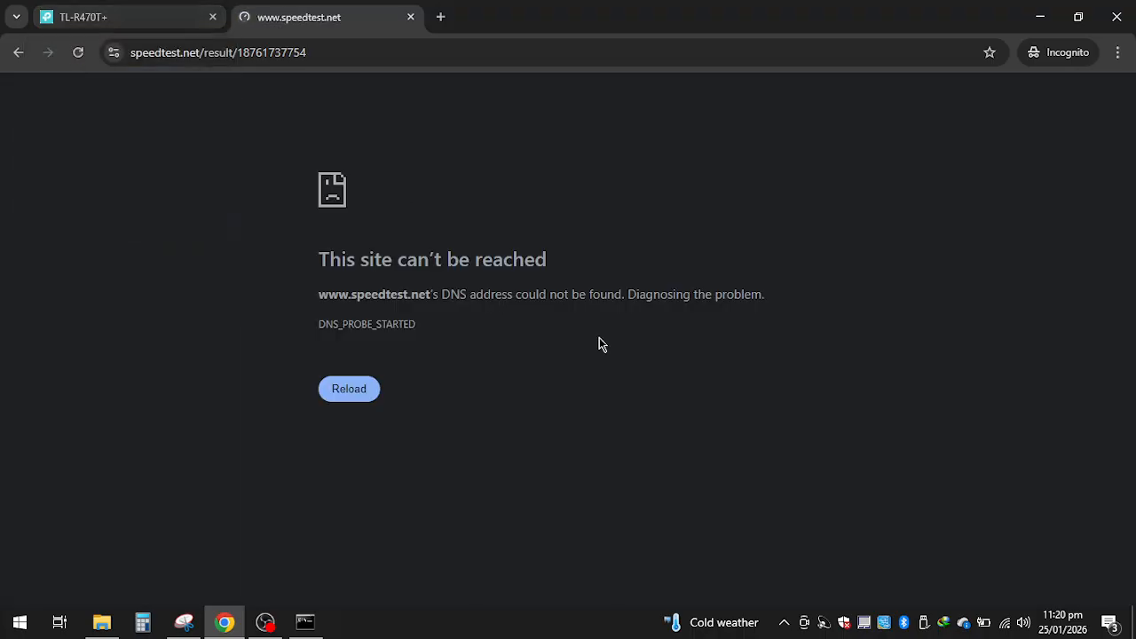
Return to the router's system status and recheck the WAN1 and WAN2 link states with the Speedtest site unreachable
left_click(161, 7)
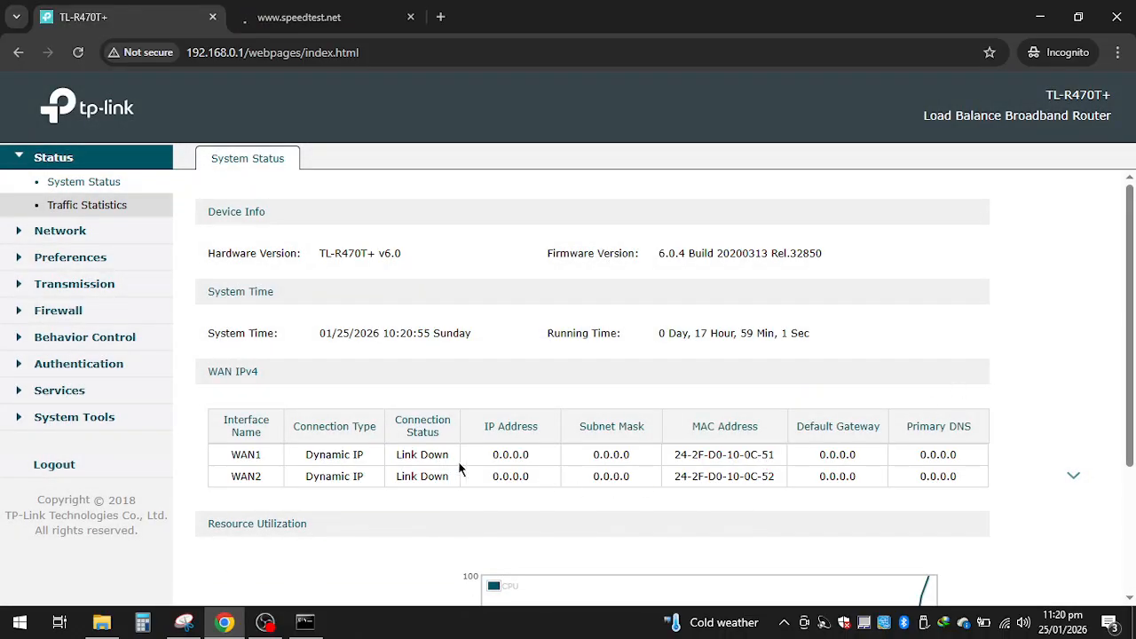
mouse_move(449, 477)
left_mouse_down()
mouse_move(419, 475)
mouse_move(402, 453)
left_mouse_up()
left_click(426, 477)
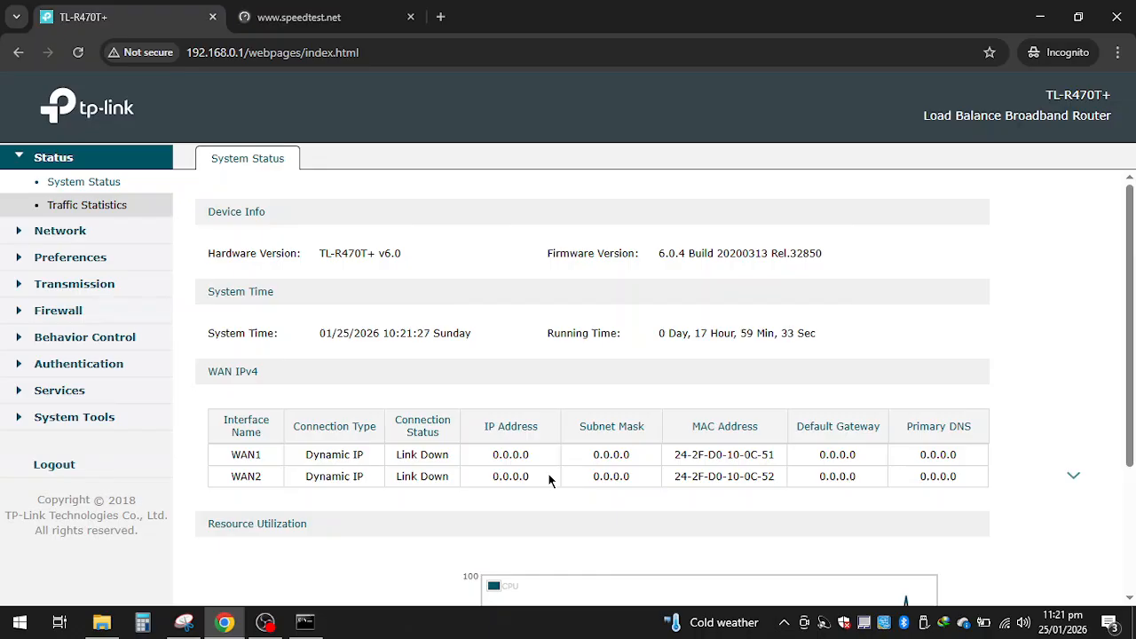
Check the computer's After Load Balancing Wi-Fi connection and look for Wan 2 among the available networks
left_click(1001, 634)
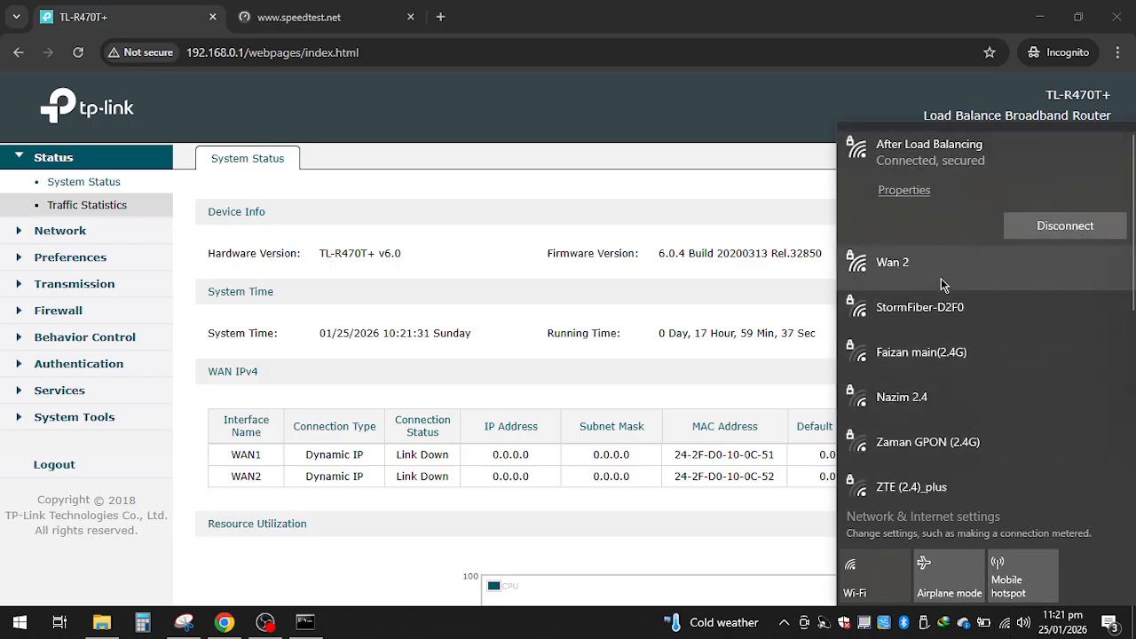
left_click(763, 159)
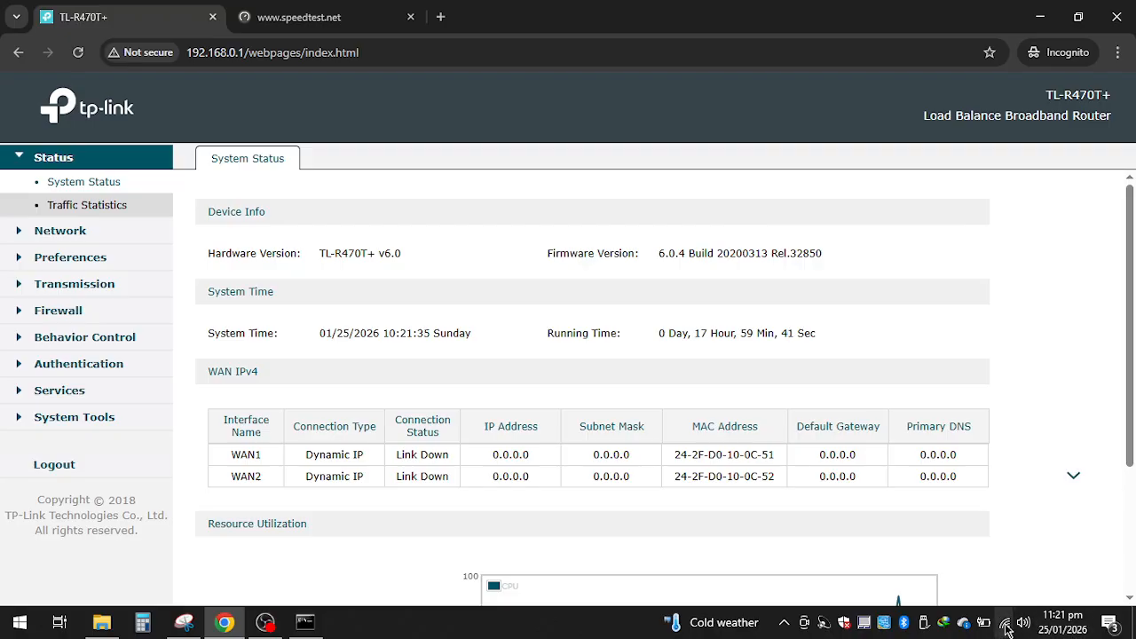
left_click(1006, 624)
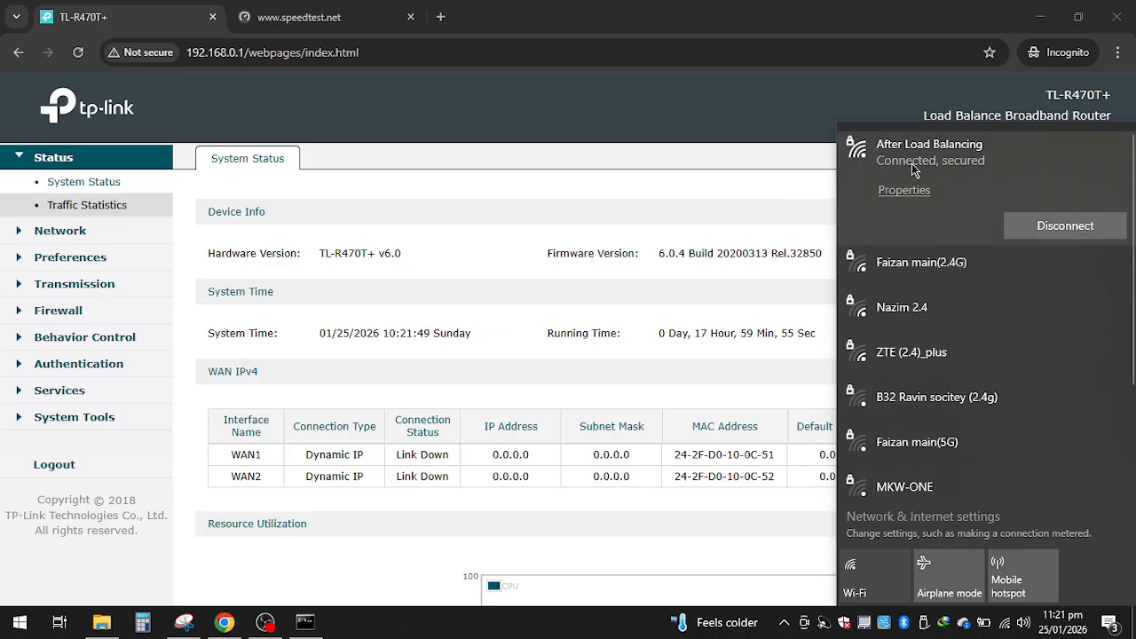
left_click(711, 171)
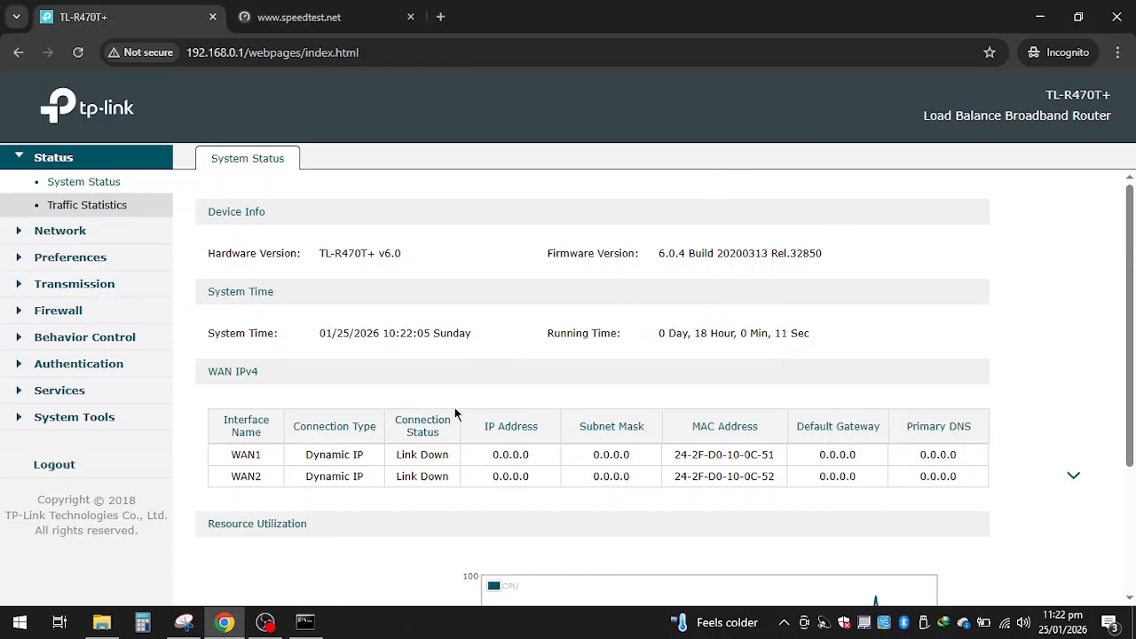
Open load balancing, check the WAN1 and WAN2 port status under Online Detection, and review the Basic Settings
left_click(88, 289)
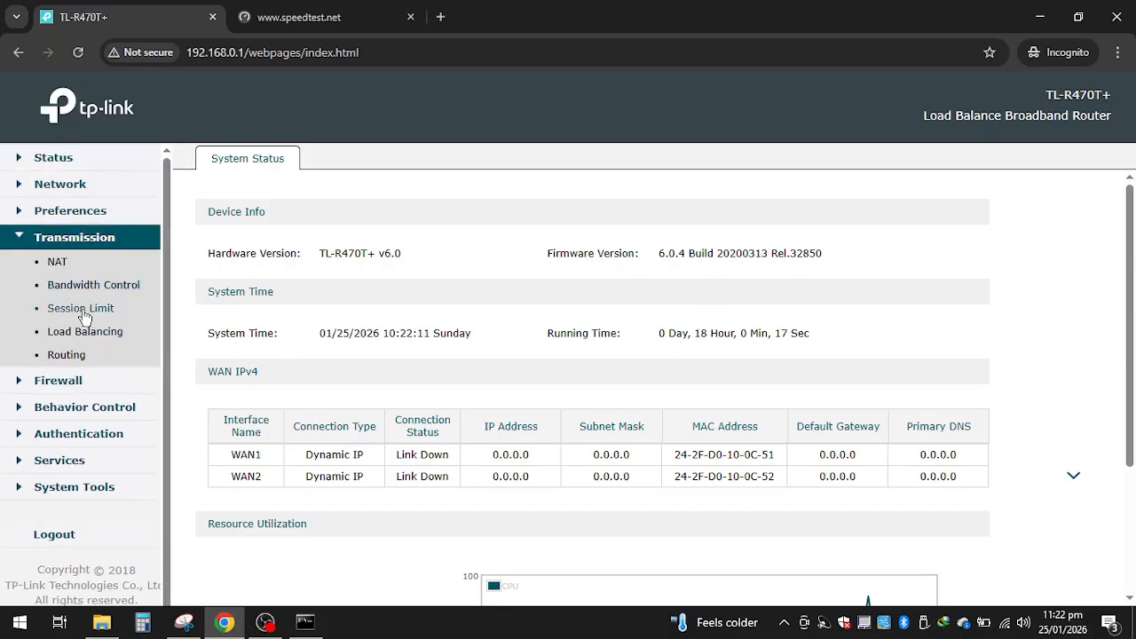
left_click(85, 331)
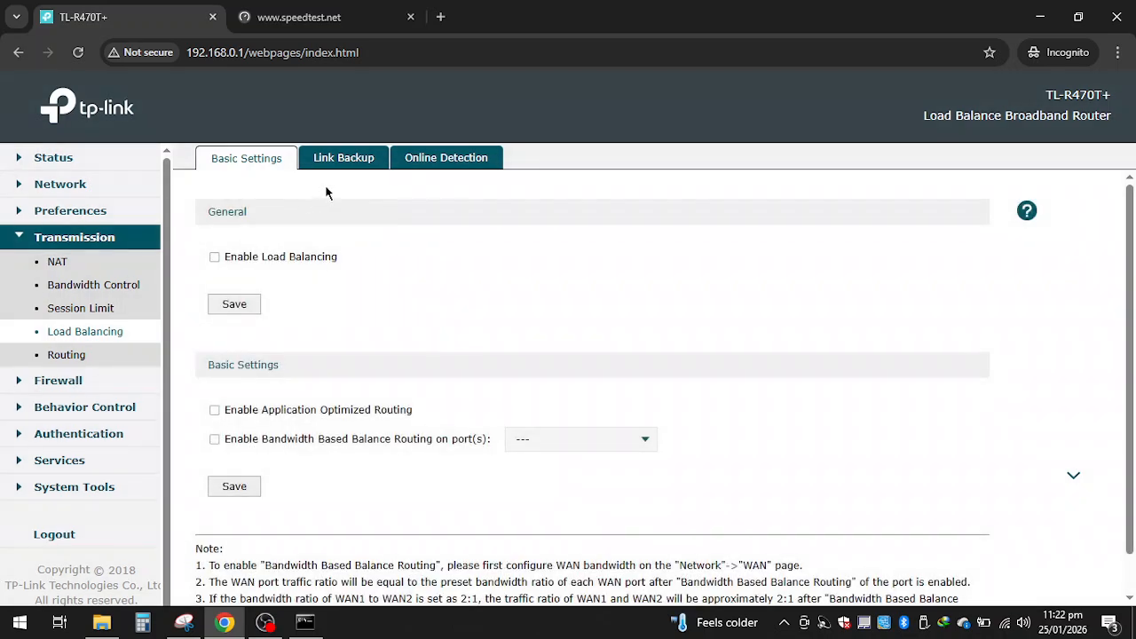
left_click(471, 157)
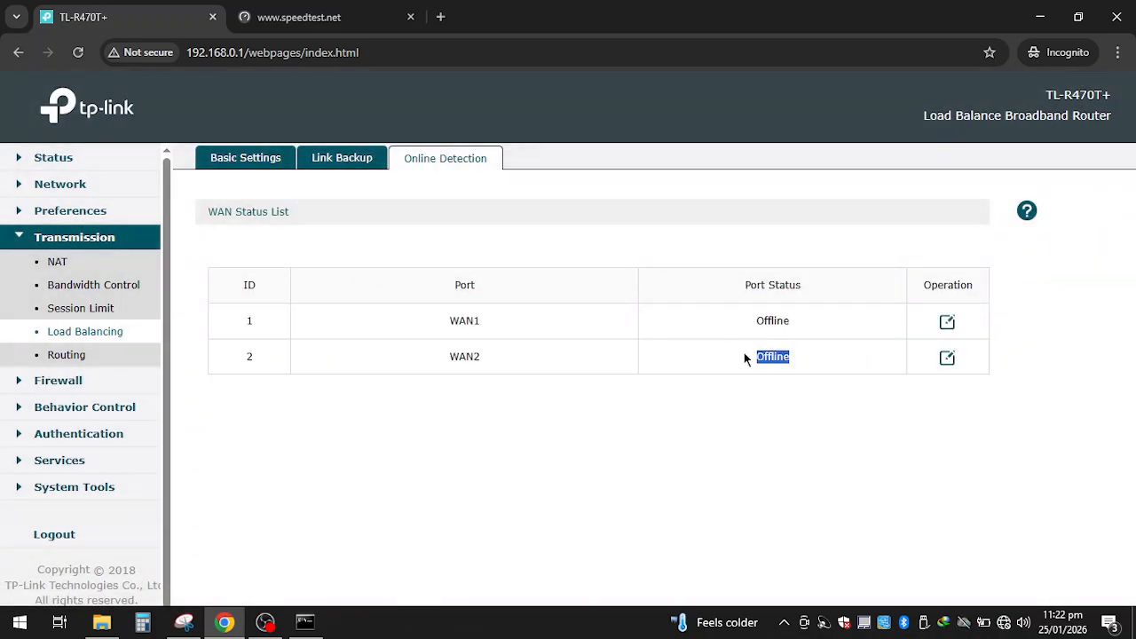
left_click_drag(794, 322, 738, 316)
left_click(326, 159)
left_click(271, 167)
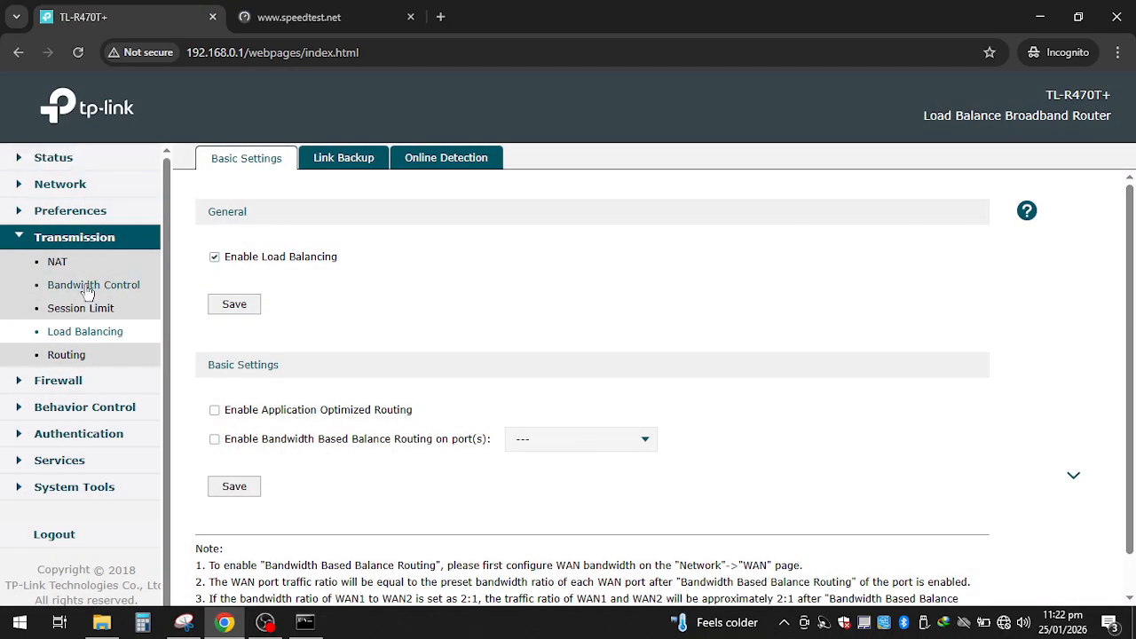
View the NAT virtual server list and open the WAN Mode page in the network settings
left_click(66, 262)
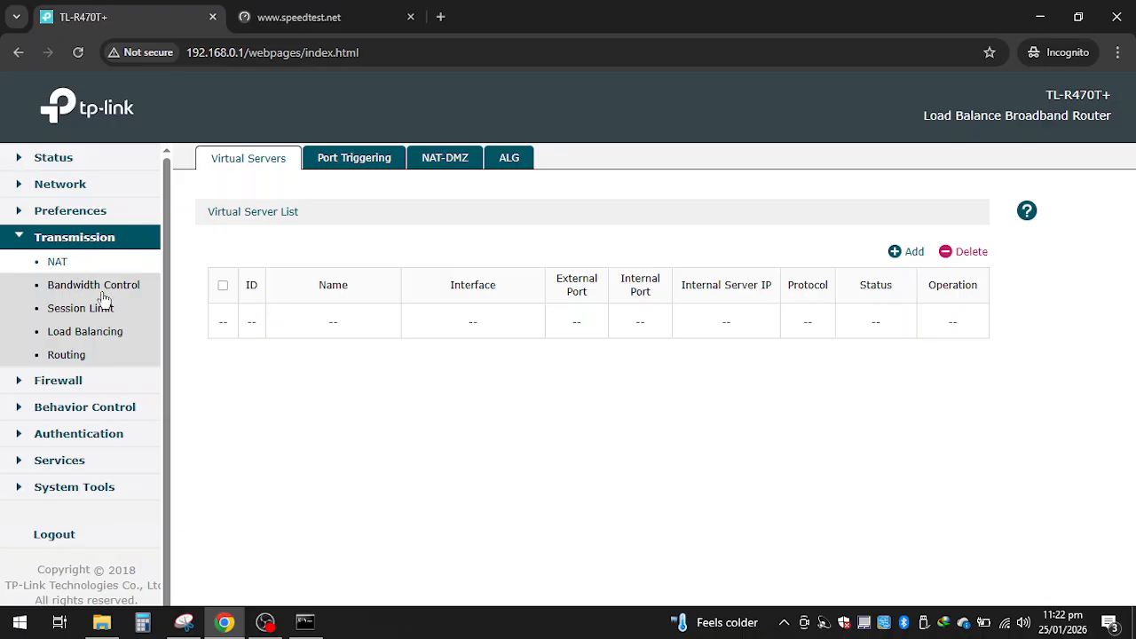
left_click(71, 164)
left_click(76, 231)
left_click(65, 211)
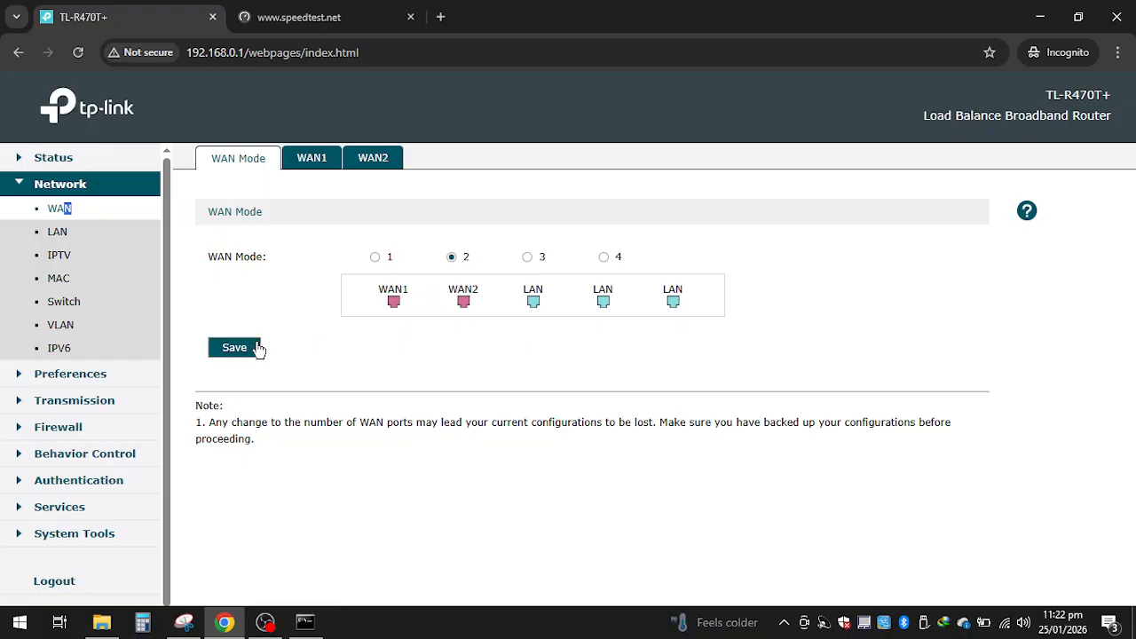
Open the router's load balancing settings and review the Link Backup rule list
left_click(84, 375)
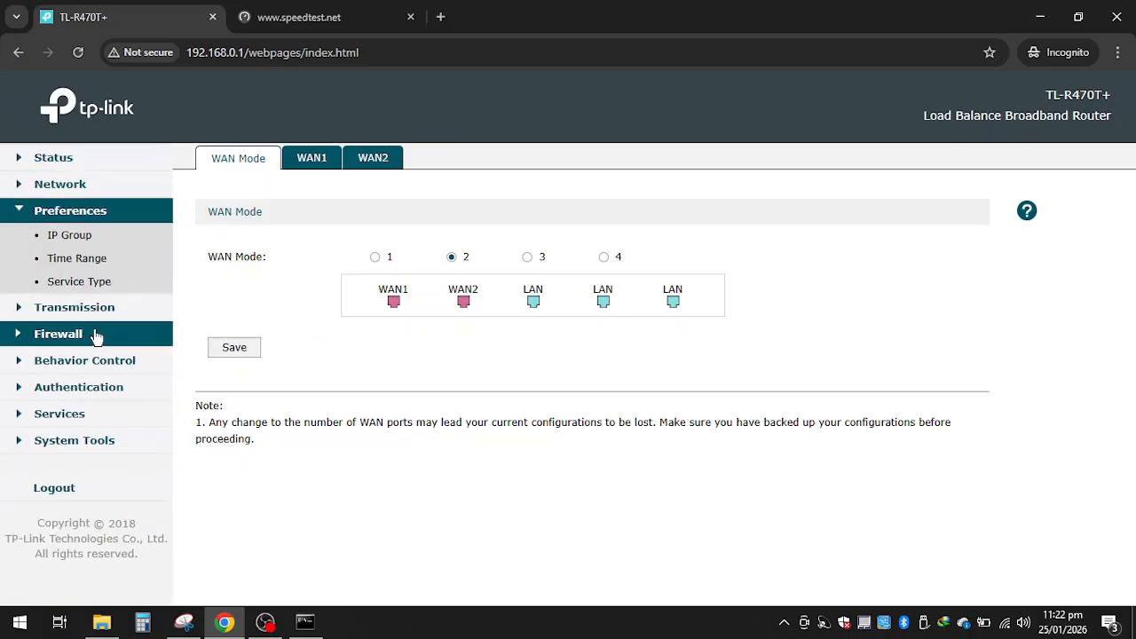
left_click(89, 308)
left_click(99, 339)
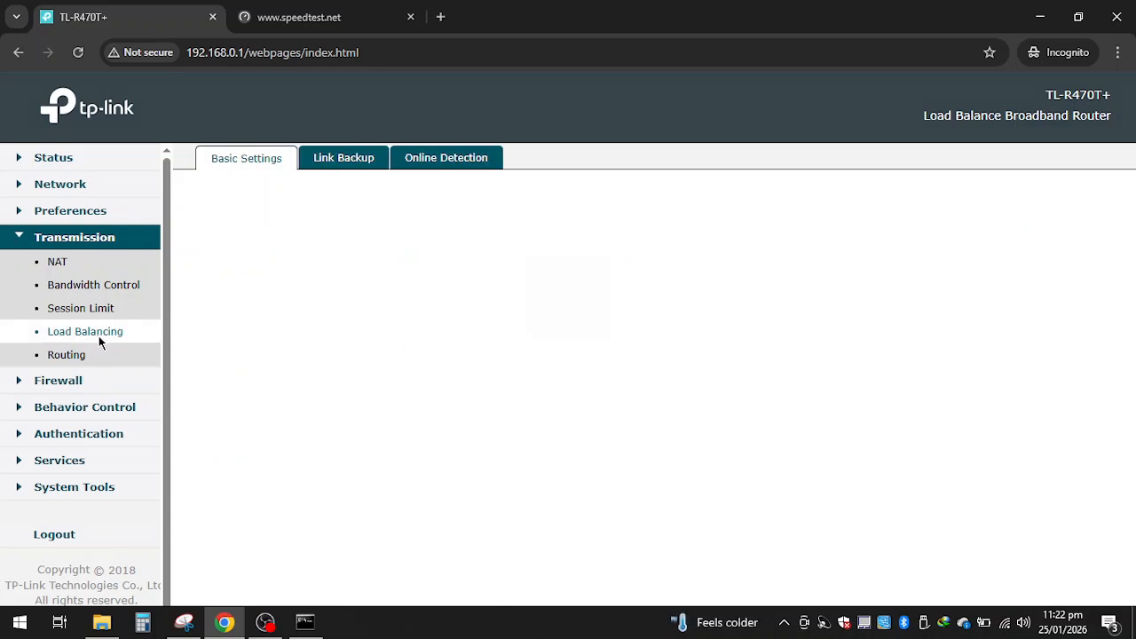
left_click(343, 163)
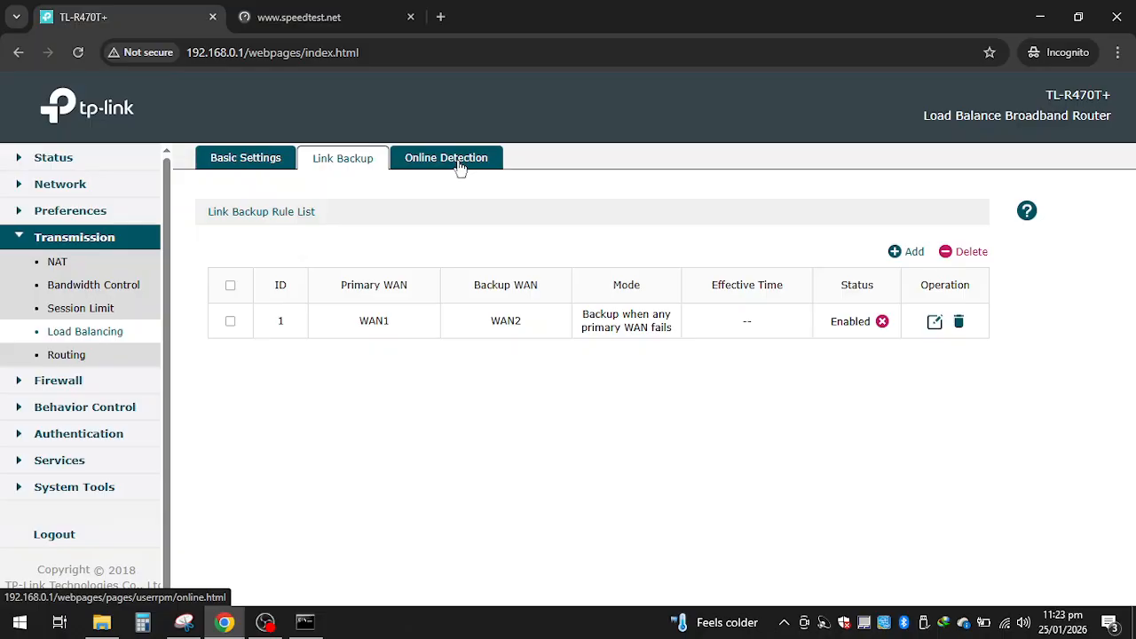
Reconnect the computer to the After Load Balancing Wi-Fi network
left_click(1005, 624)
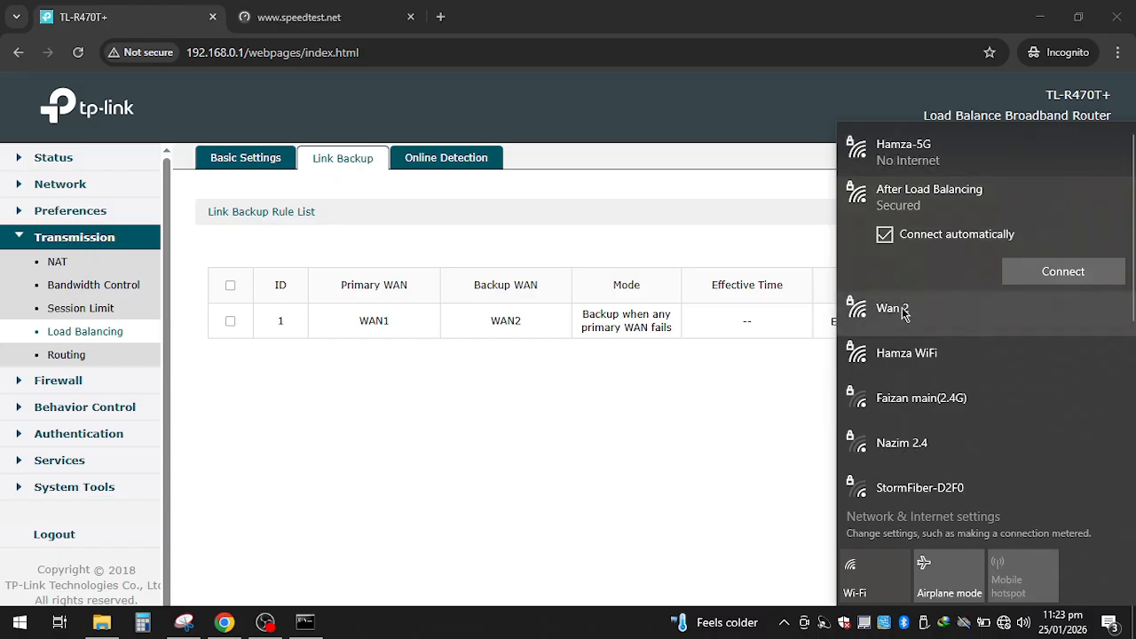
left_click(1020, 276)
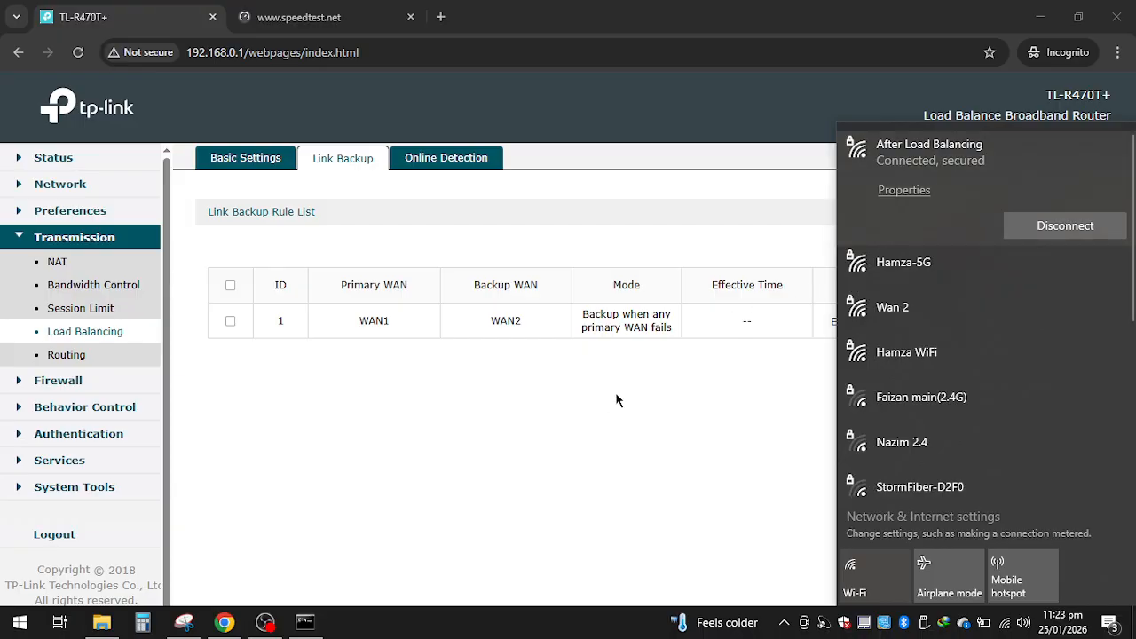
left_click(572, 432)
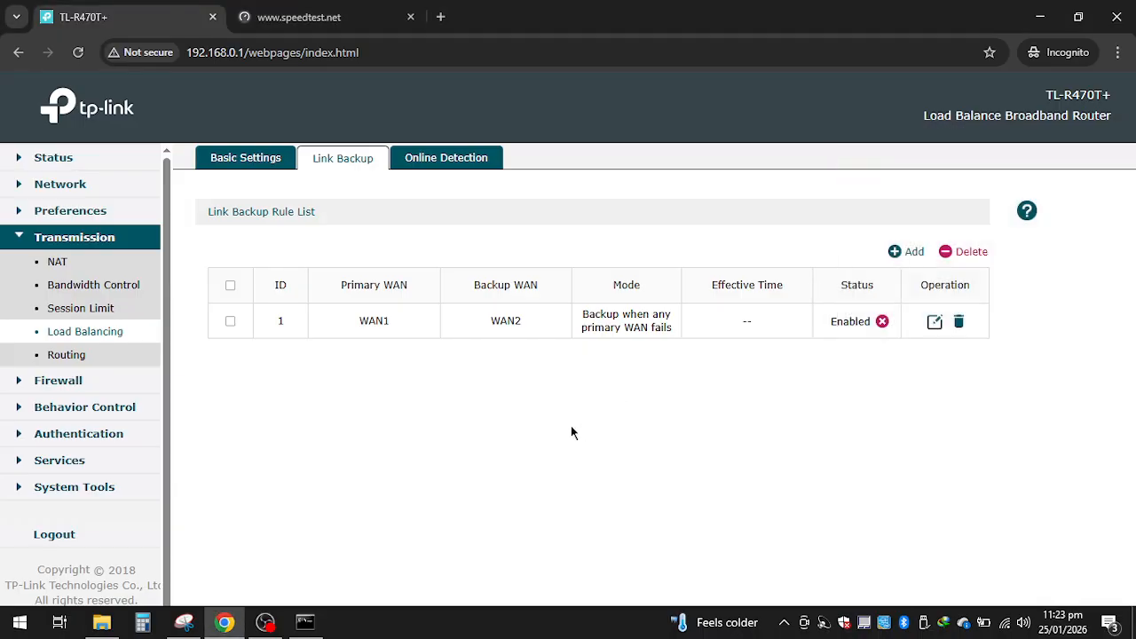
Open the router's system status and check the connection status of WAN1 and WAN2
left_click(71, 159)
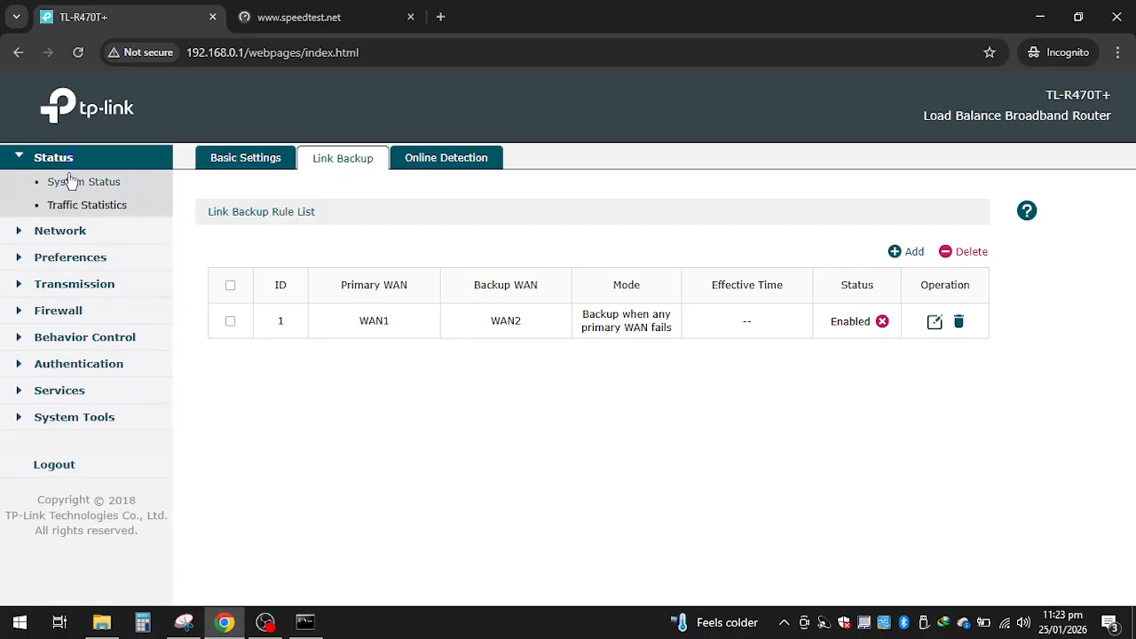
left_click(72, 181)
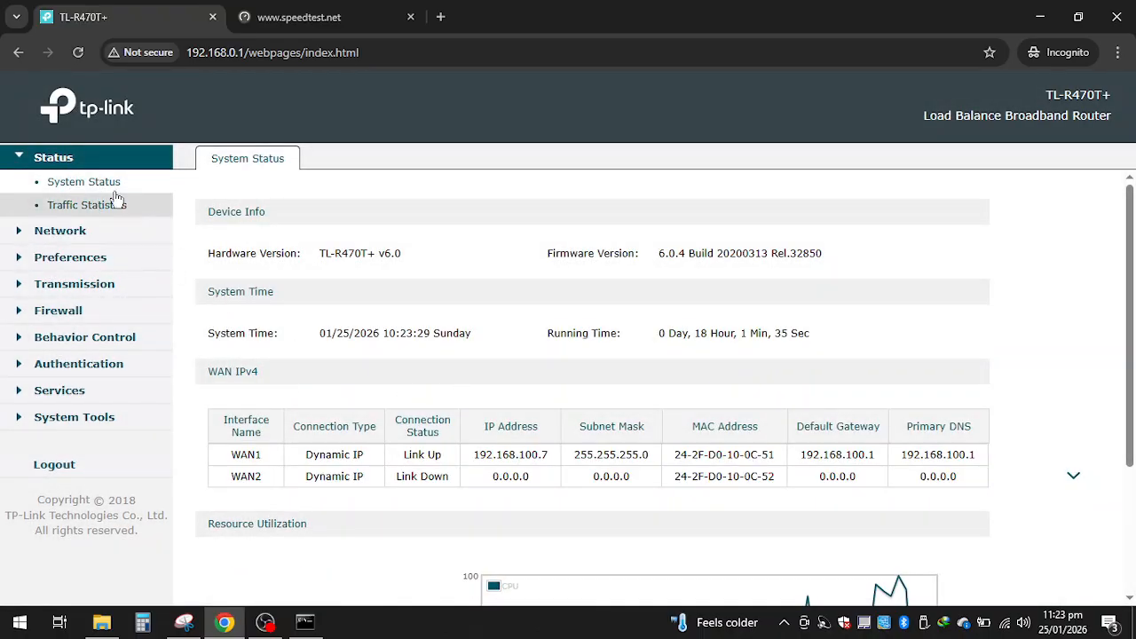
left_click_drag(349, 454, 710, 455)
left_click_drag(327, 477, 553, 485)
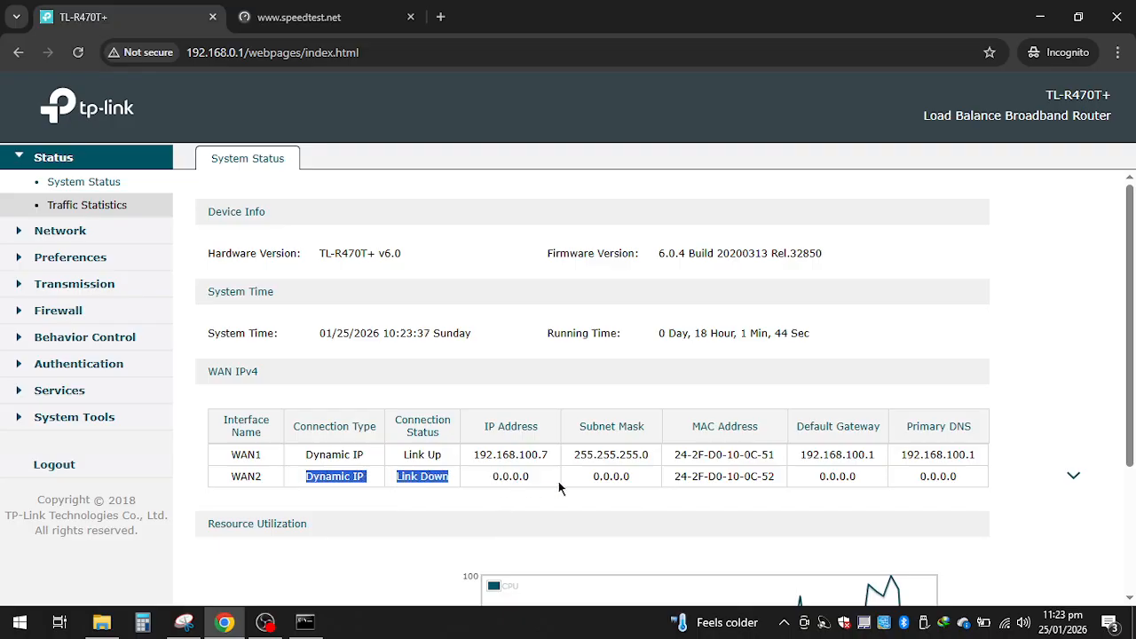
left_click(571, 486)
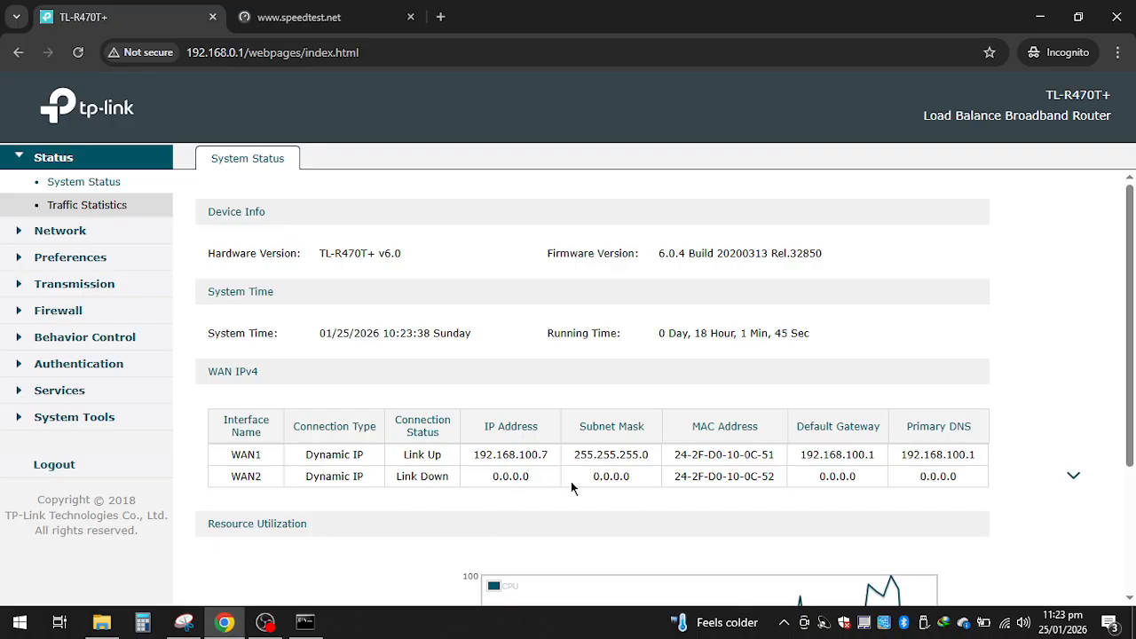
Connect the WAN2 interface in the network WAN settings and recheck both links in the system status
left_click(110, 232)
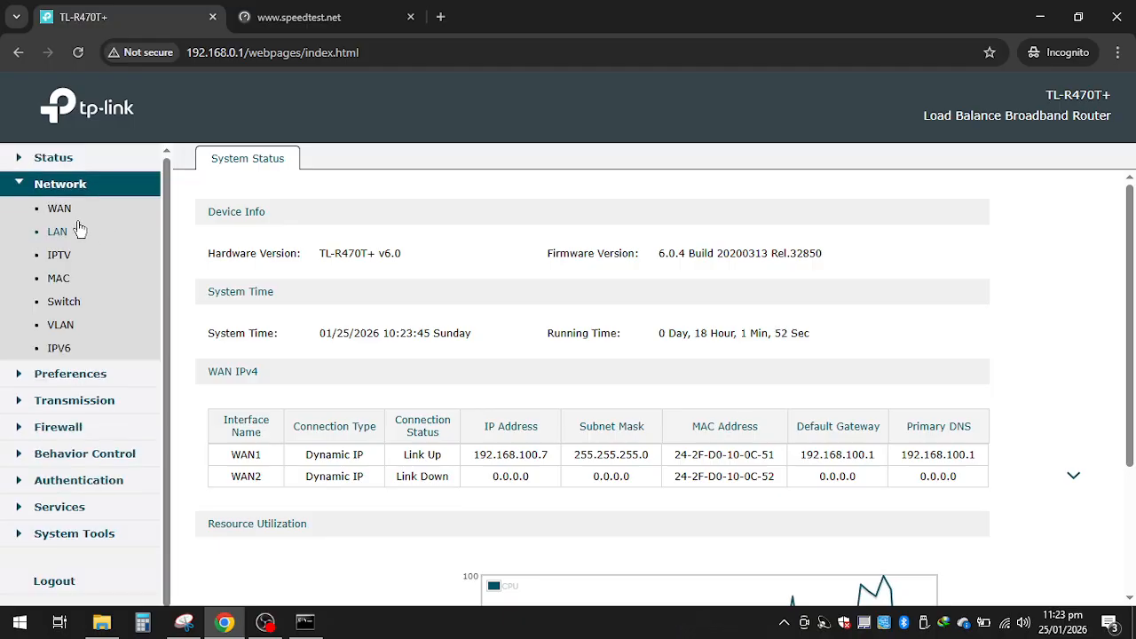
left_click(68, 211)
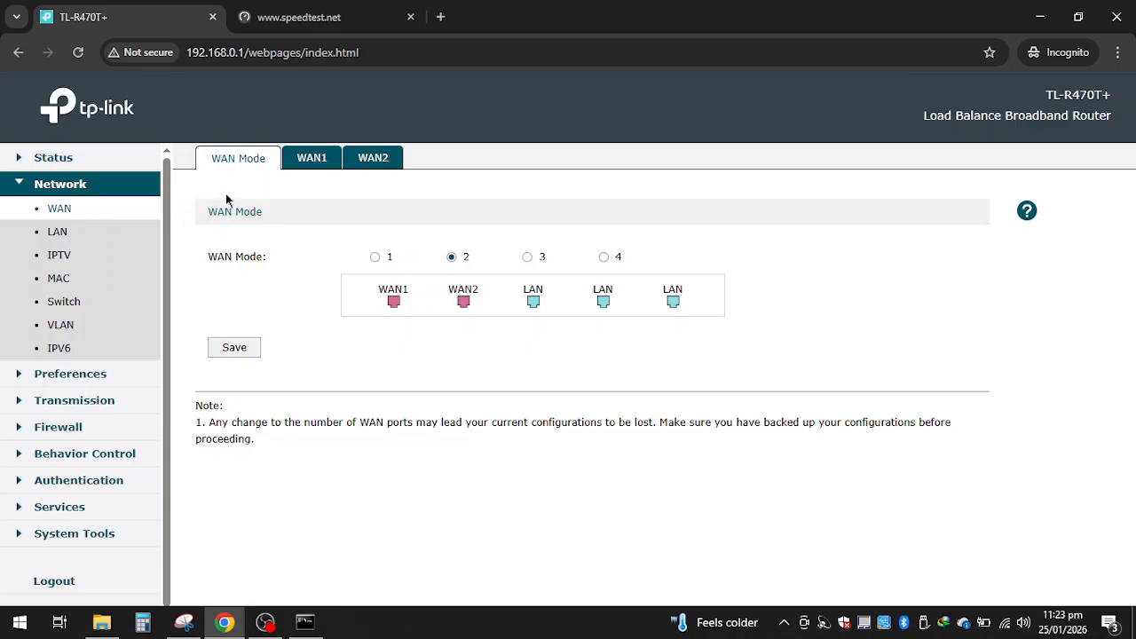
left_click(357, 160)
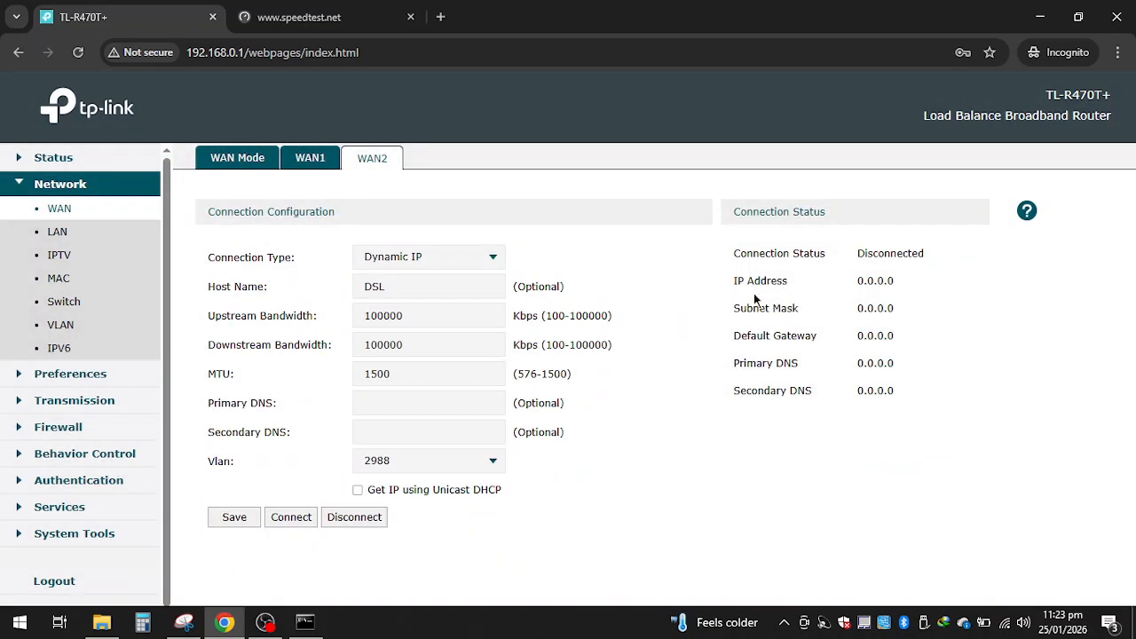
left_click(310, 514)
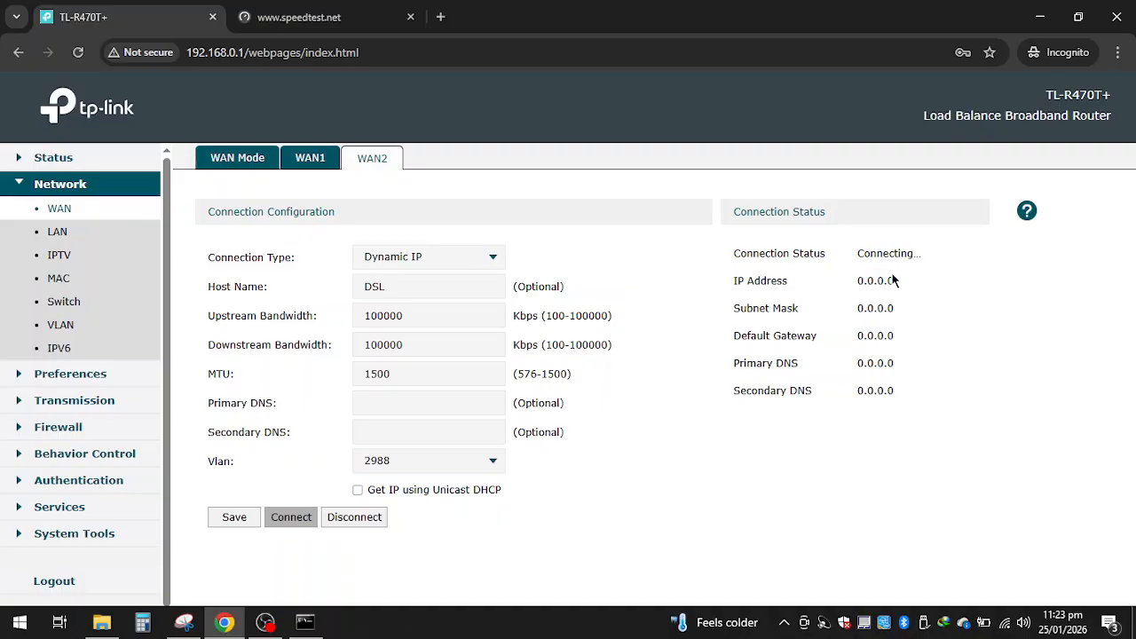
left_click(83, 157)
left_click(83, 181)
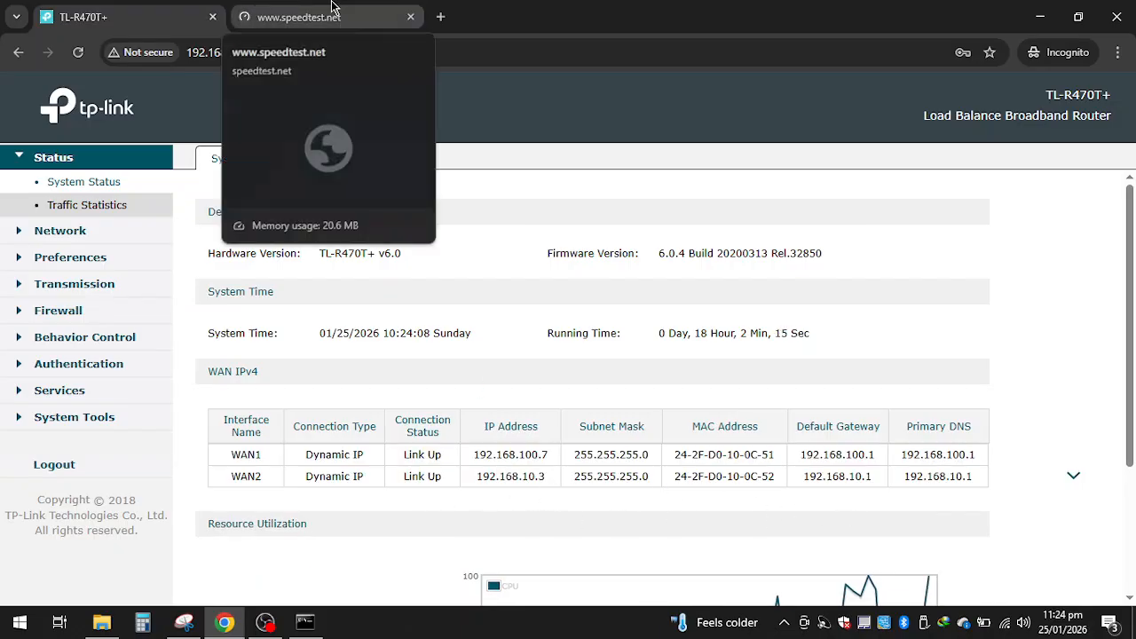
Load the speedtest.net home page in the Speedtest tab and run a new speed test
left_click(336, 10)
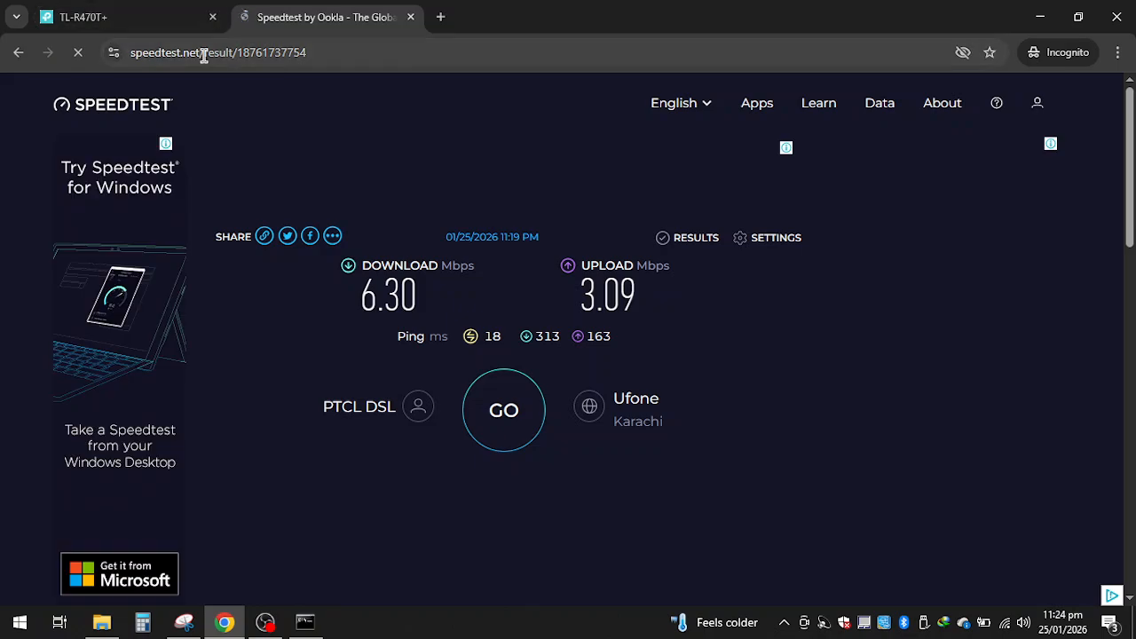
left_click_drag(208, 54, 452, 33)
key("BackSpace")
key("Return")
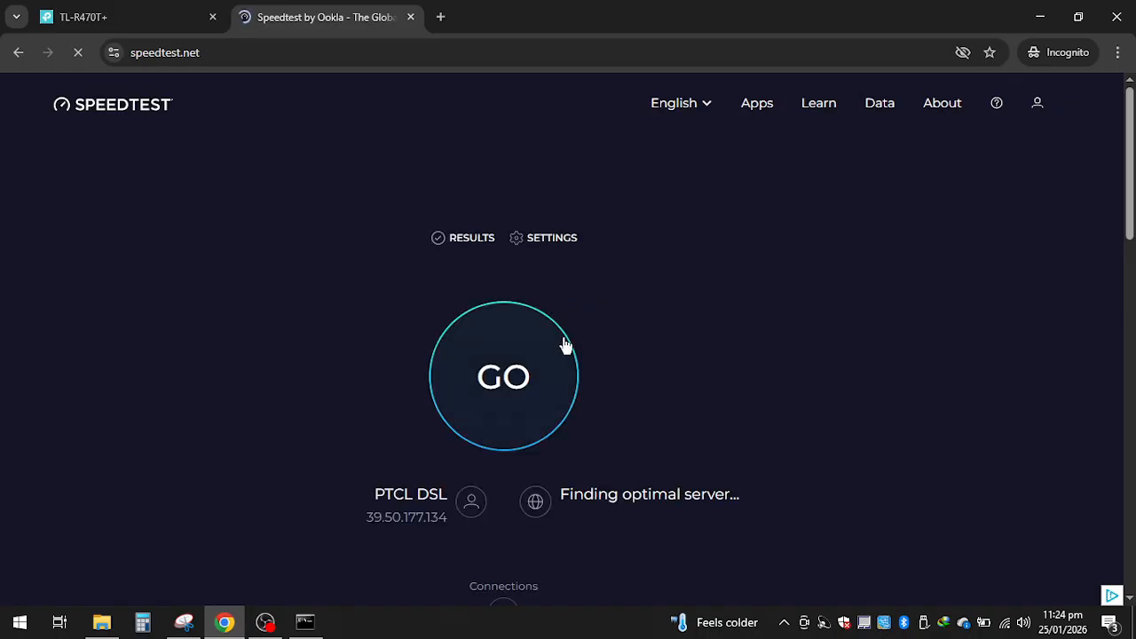
left_click(552, 366)
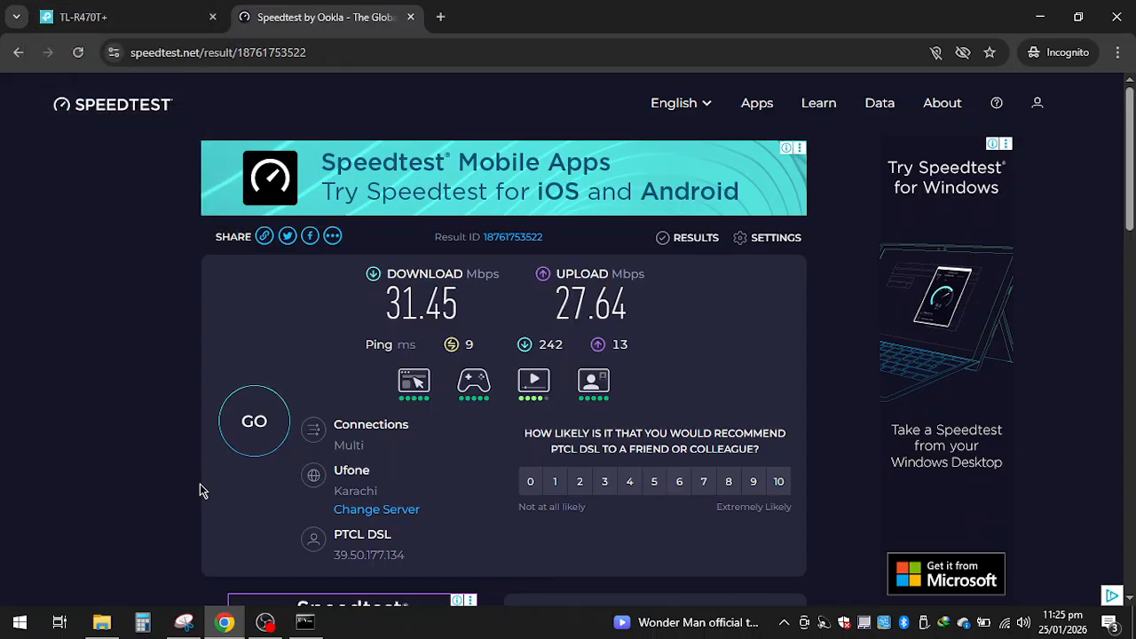
Return to the router's system status and review the WAN1 and WAN2 links and resource utilization
left_click(108, 5)
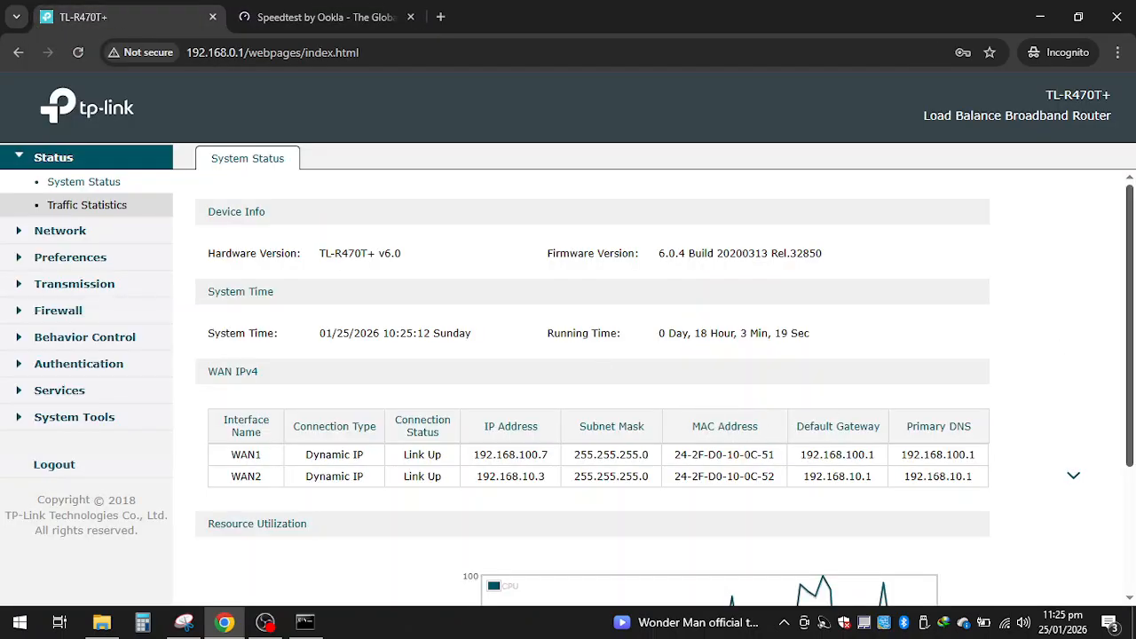
scroll(665, 392, "down", 2)
scroll(1131, 338, "up", 2)
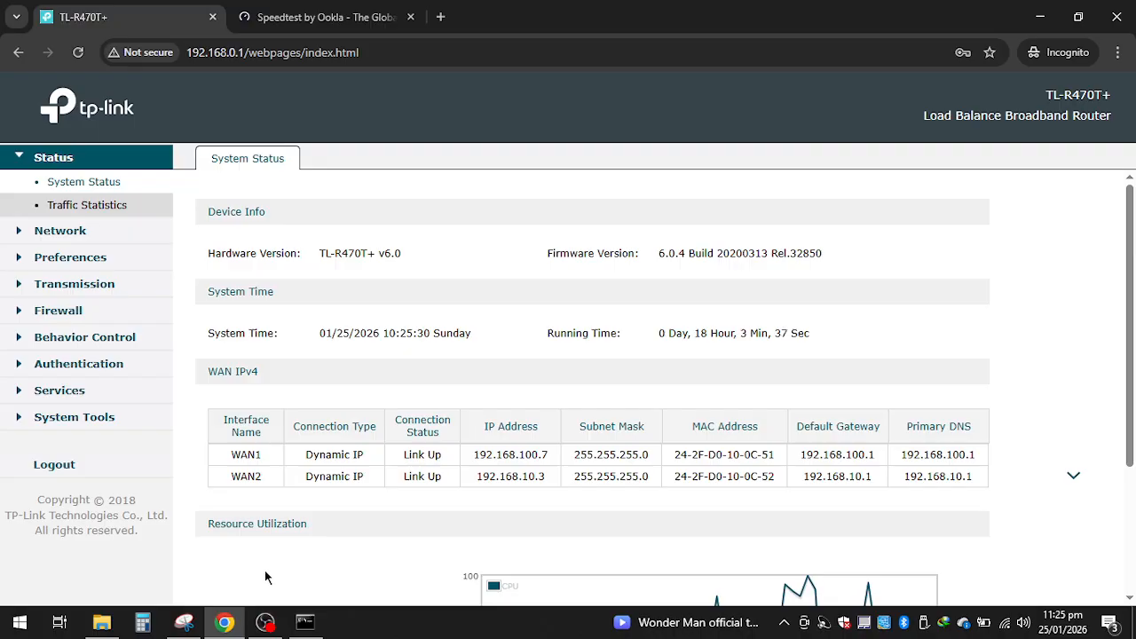
left_click(264, 621)
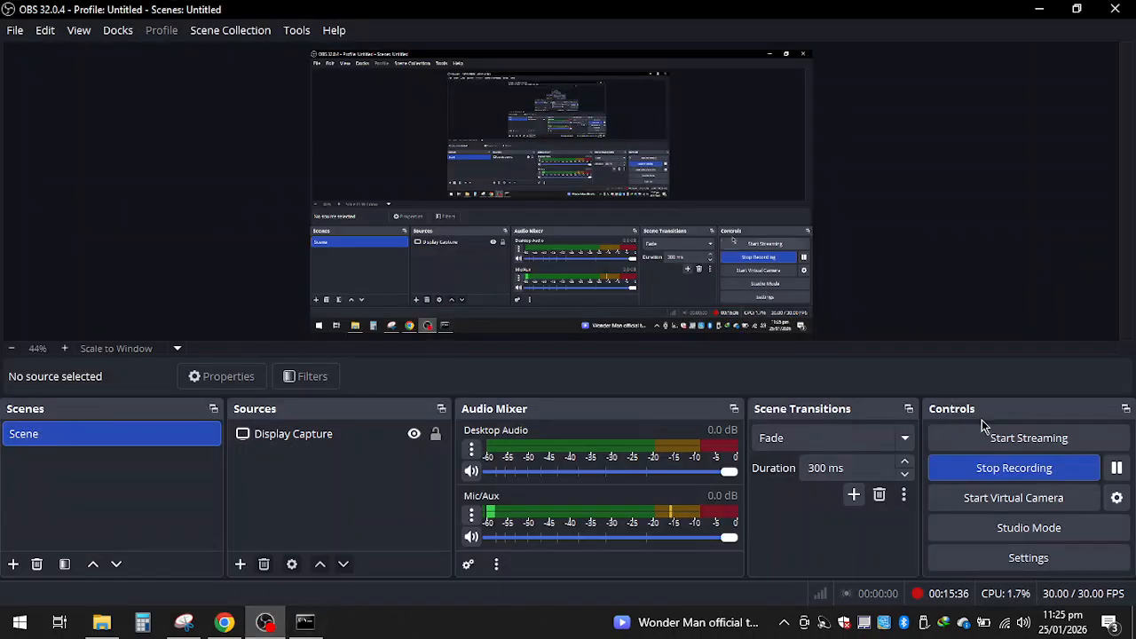